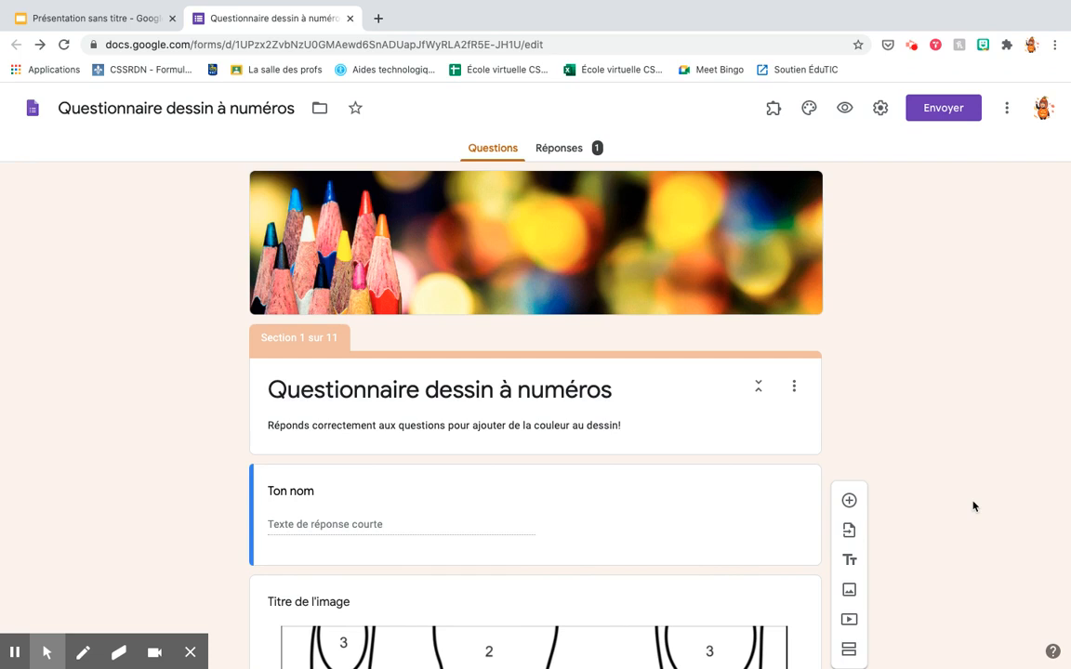
Review the form's introduction, the name question, the numbered toucan drawing and the "Colorier le chiffre 1" section.
scroll(973, 506, "down", 3)
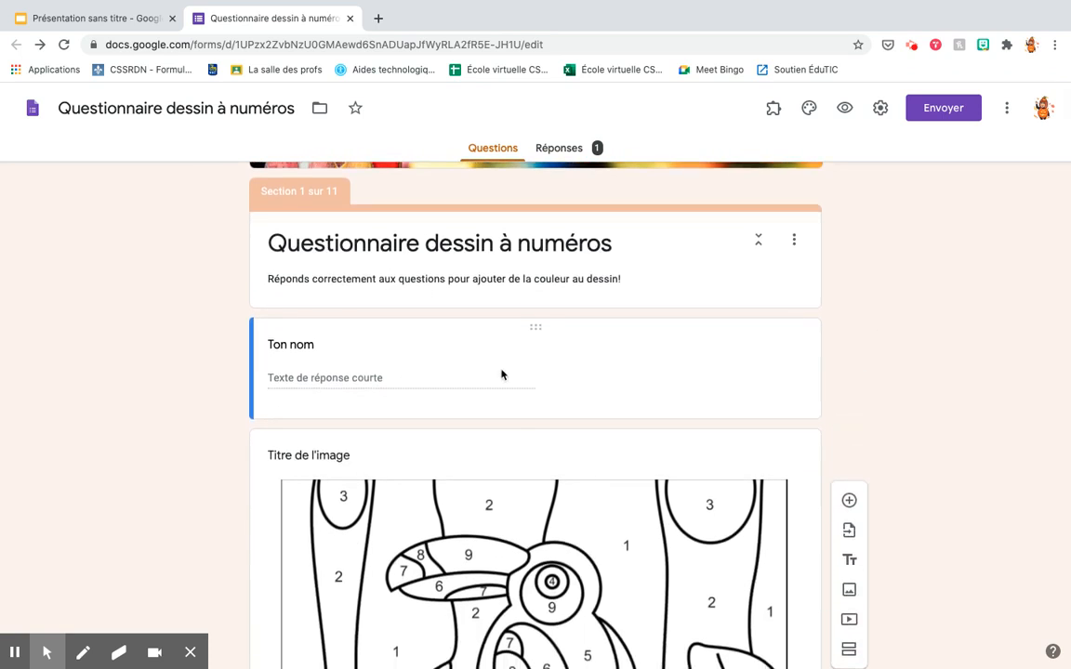
scroll(847, 381, "down", 5)
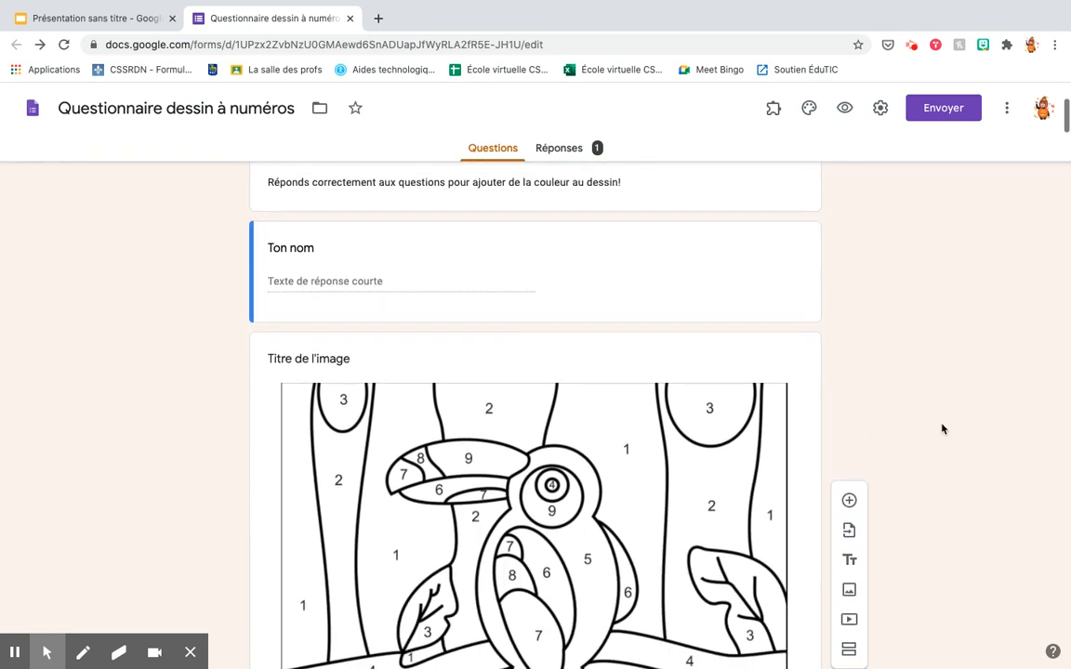
scroll(535, 415, "down", 1)
scroll(535, 416, "up", 1)
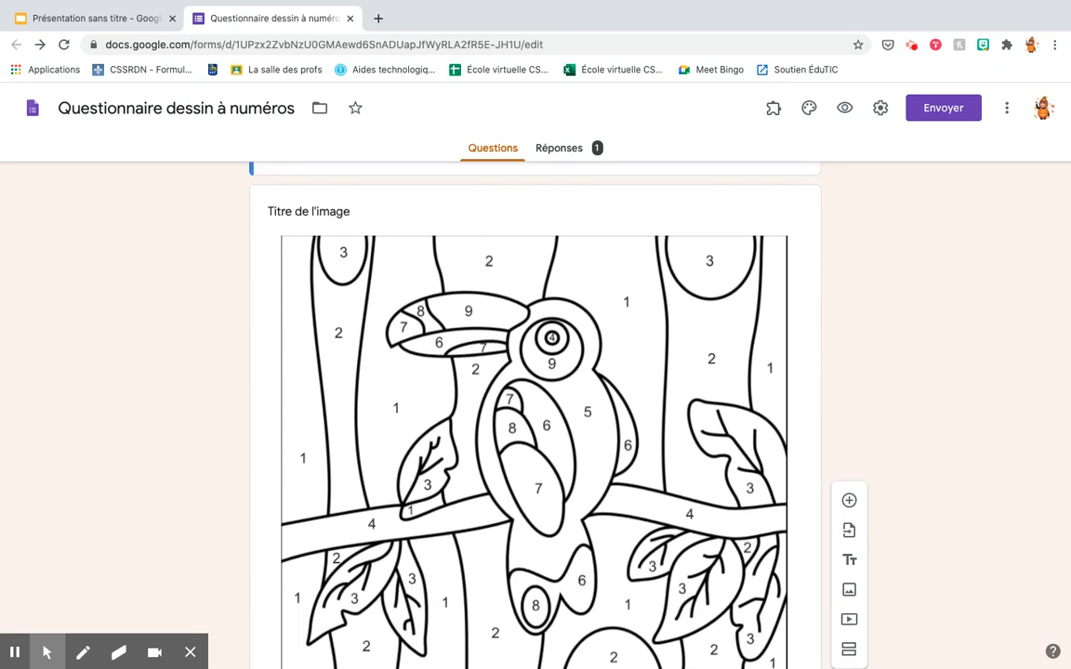
scroll(534, 416, "down", 1)
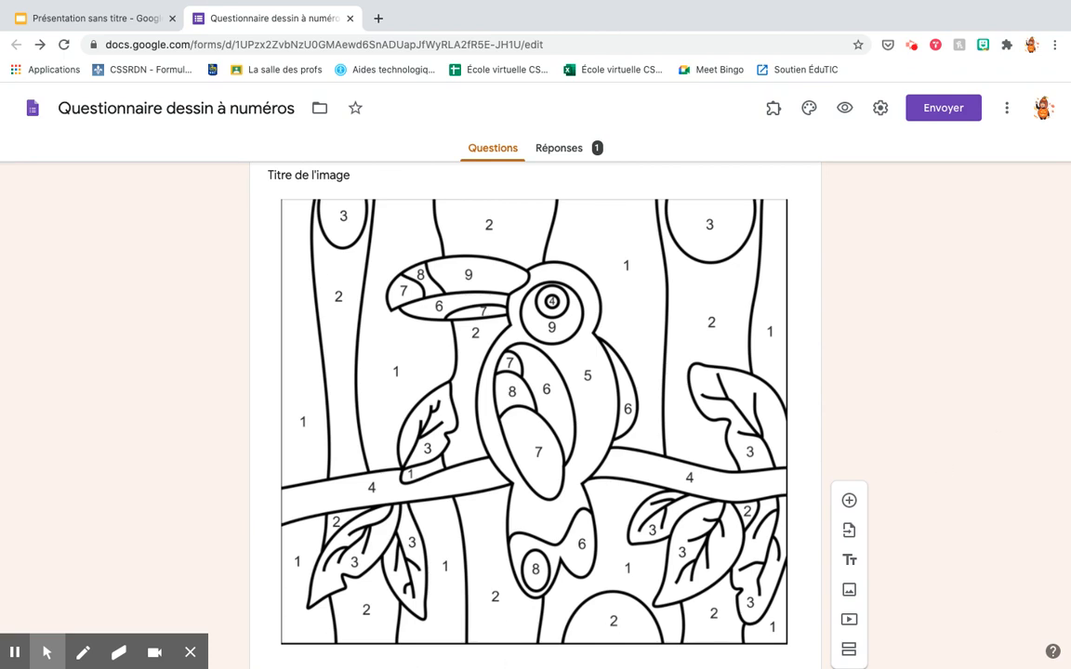
scroll(676, 548, "up", 1)
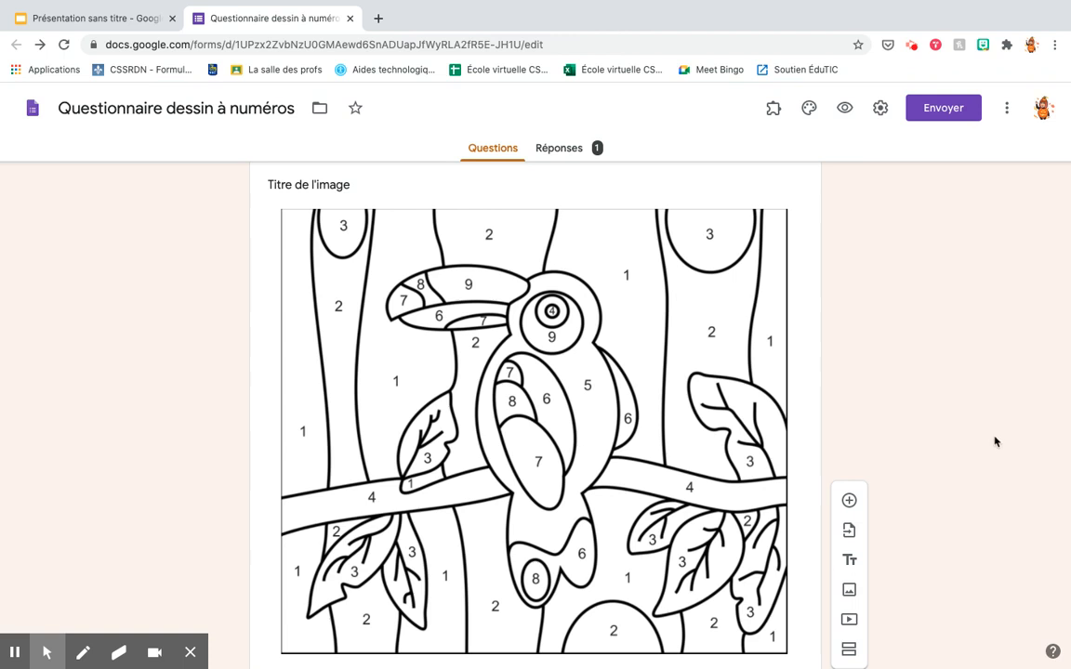
scroll(534, 409, "down", 9)
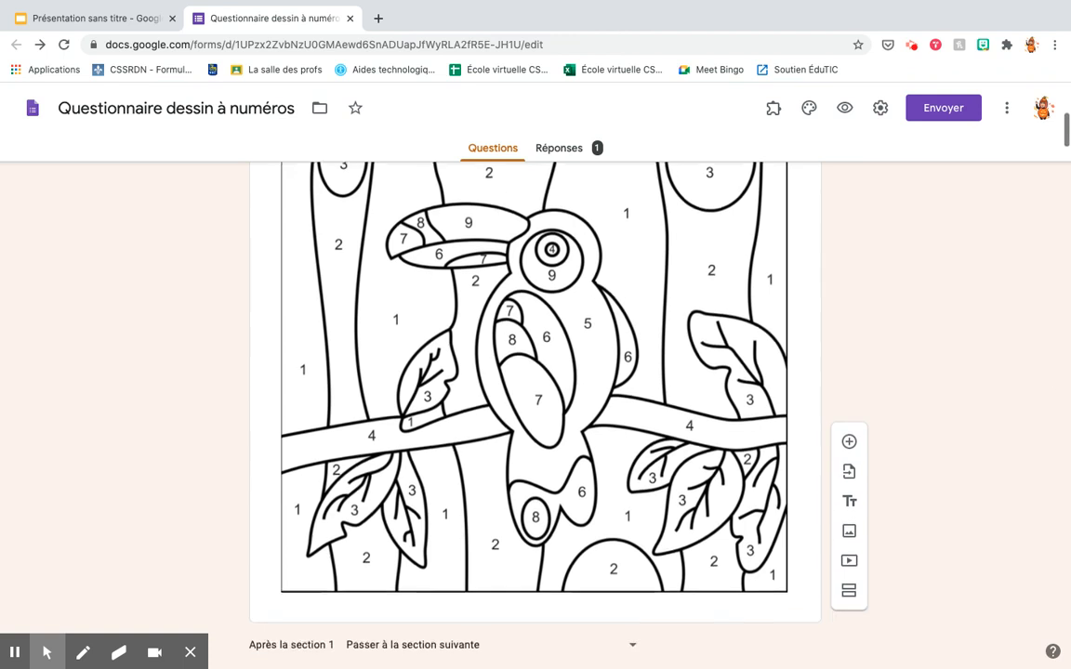
scroll(534, 409, "down", 1)
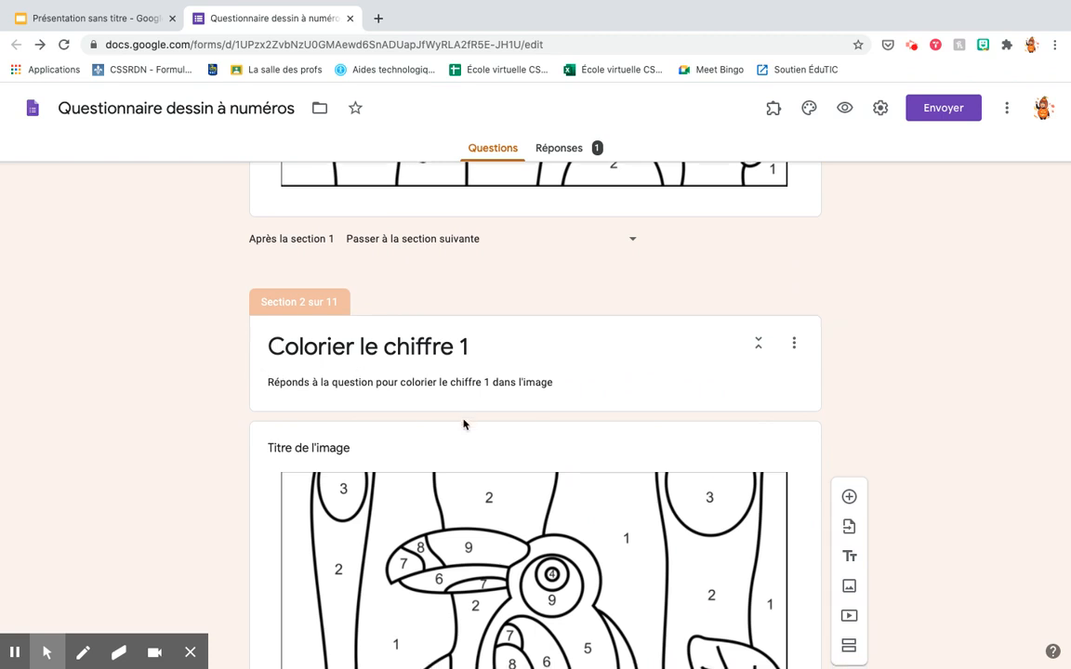
scroll(464, 423, "down", 5)
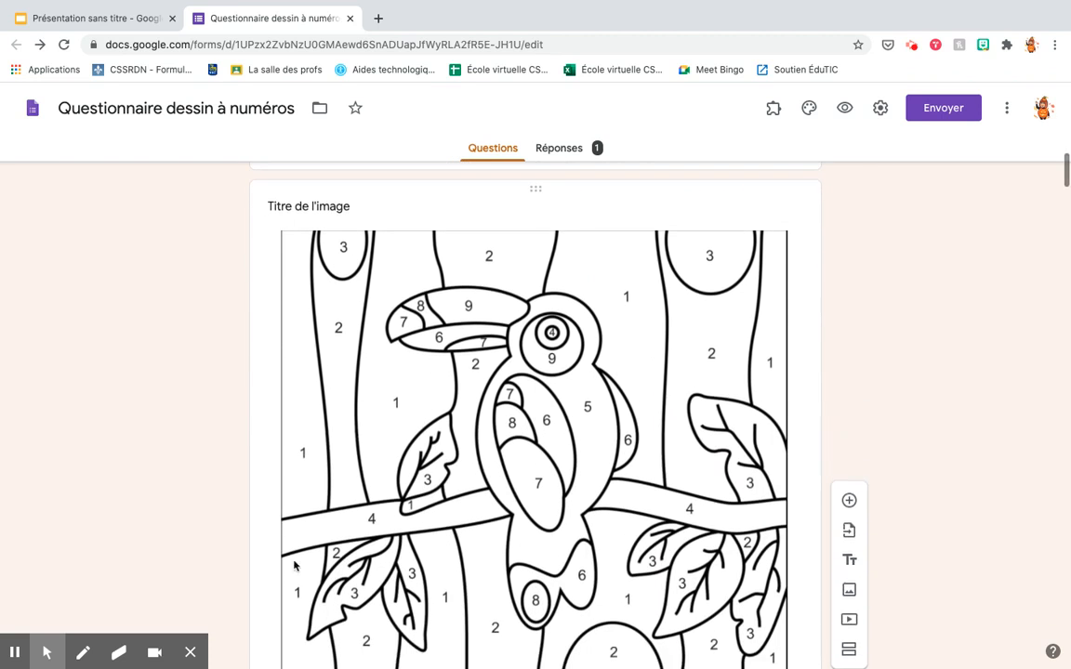
scroll(633, 533, "down", 1)
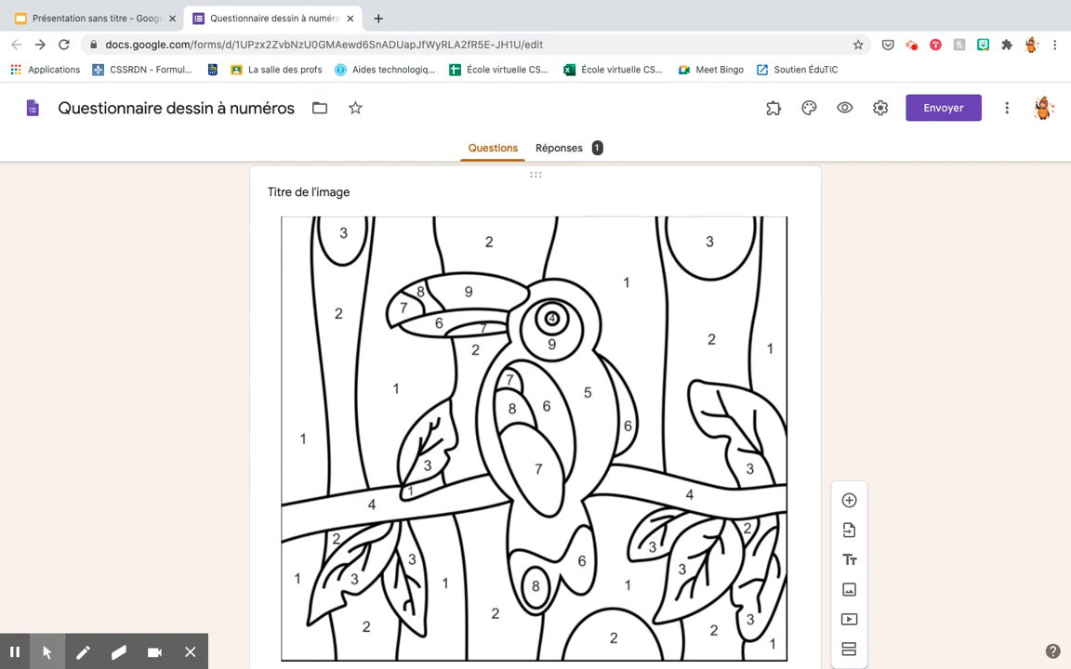
scroll(534, 419, "down", 5)
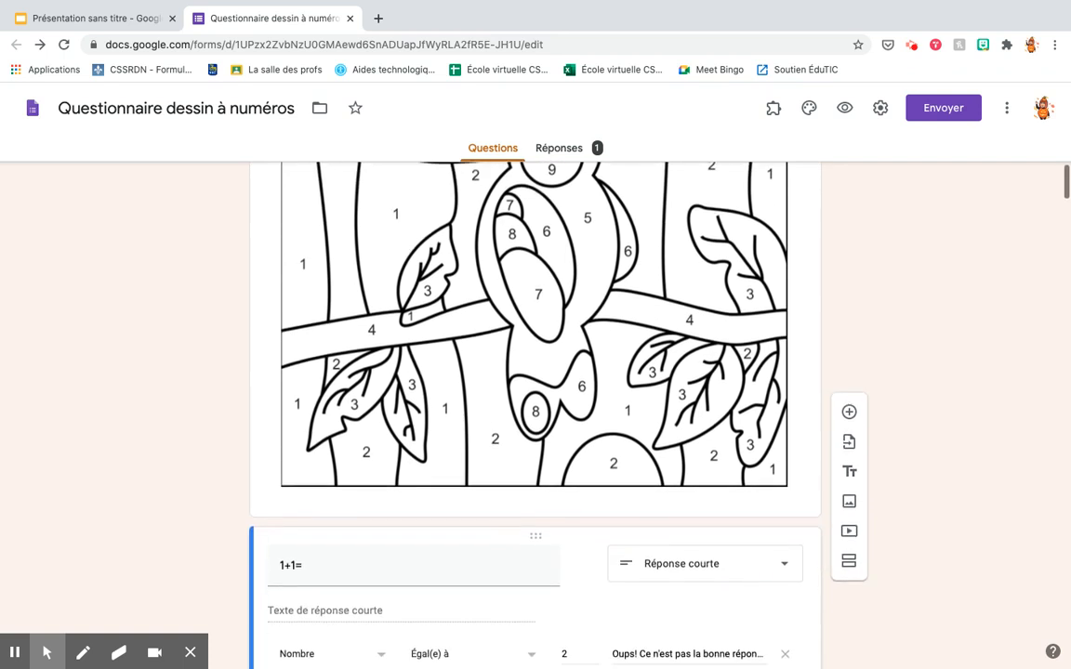
Examine the response validation of the 1+1= question: its type, condition, expected answer and custom error message.
scroll(347, 365, "down", 1)
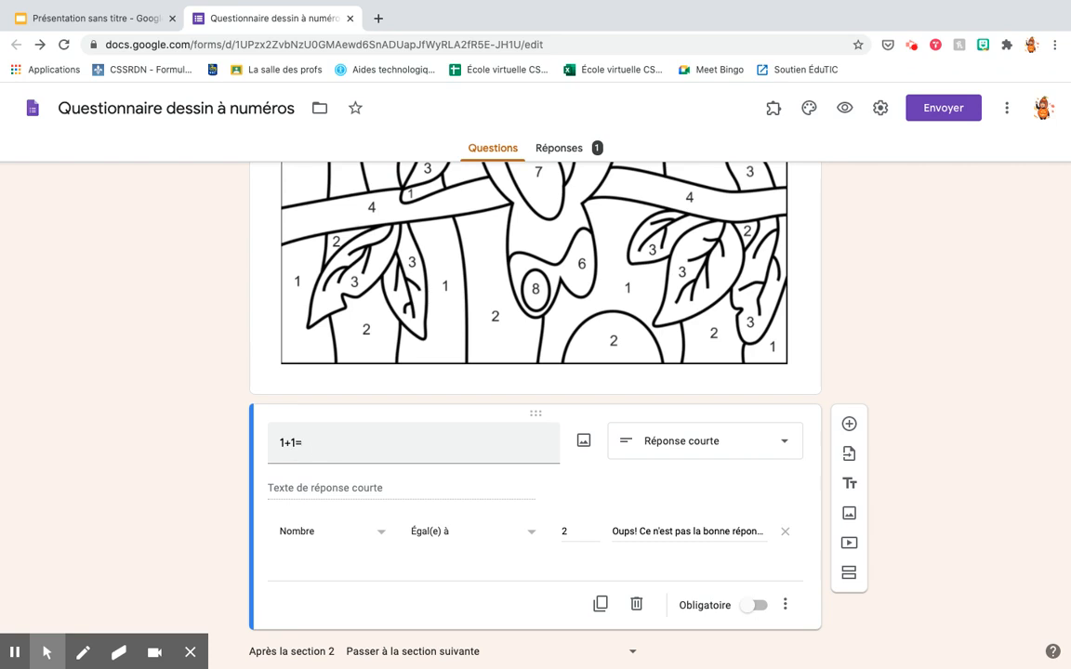
left_click(307, 533)
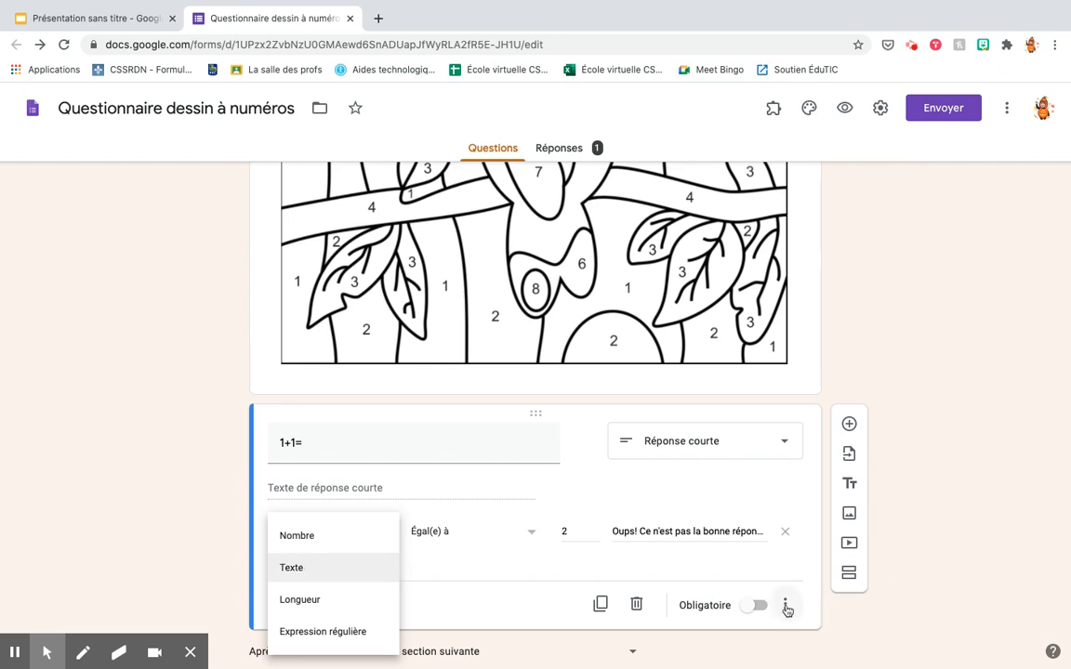
left_click(784, 604)
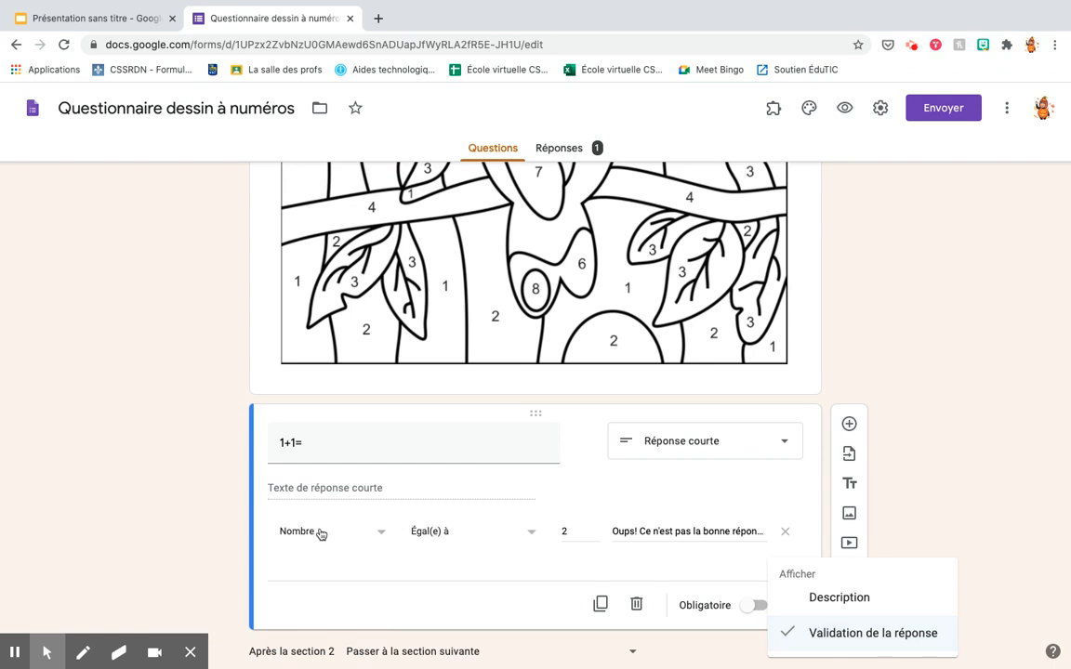
left_click(528, 535)
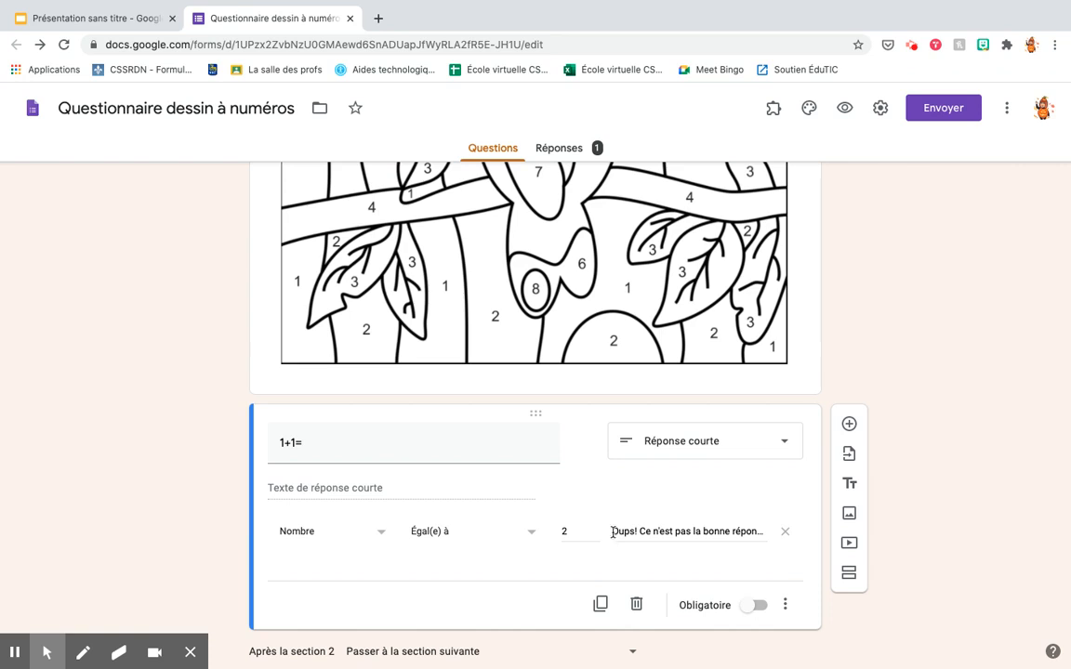
left_click_drag(612, 531, 764, 539)
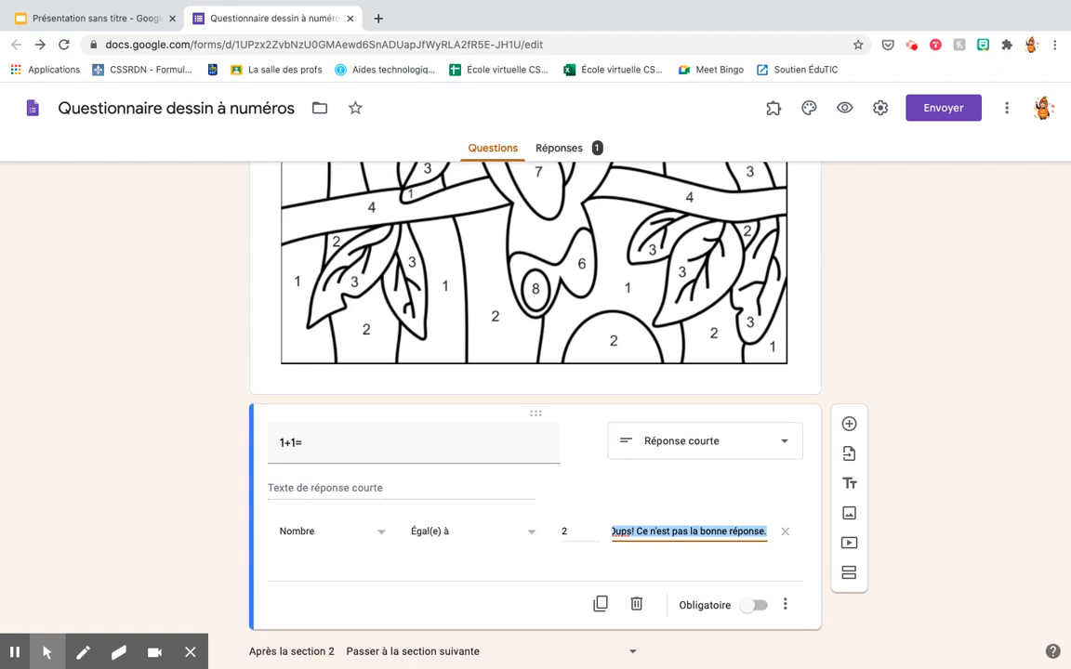
Review the following sections from "Colorier le chiffre 2" to the 5+5= question, comparing the progressively coloured toucan images.
scroll(536, 372, "down", 5)
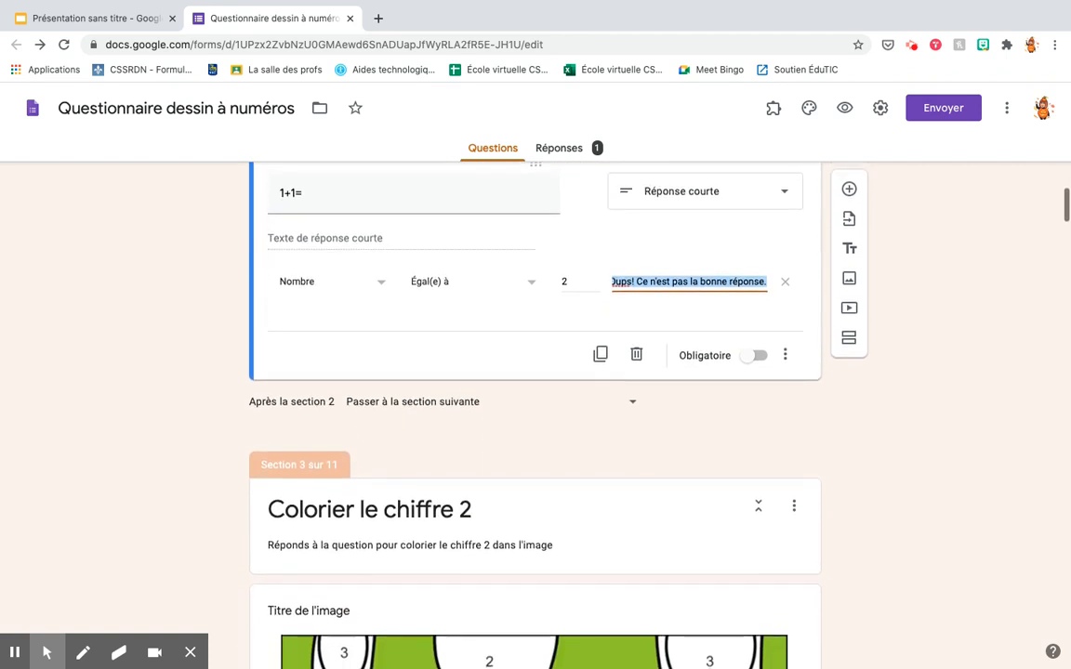
scroll(535, 372, "down", 3)
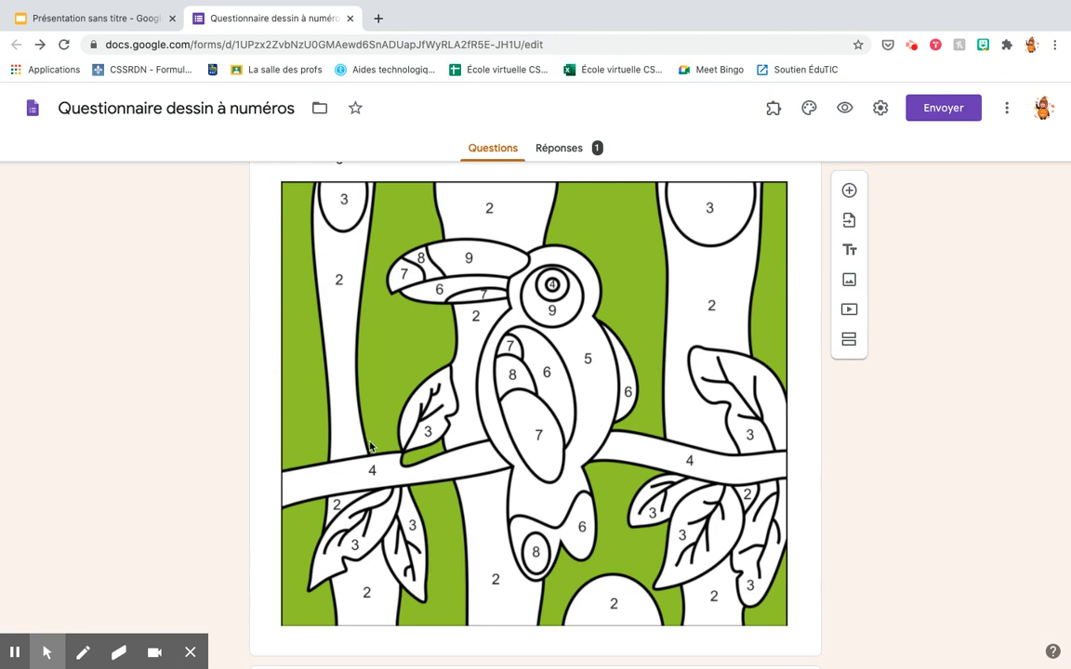
scroll(608, 360, "down", 1)
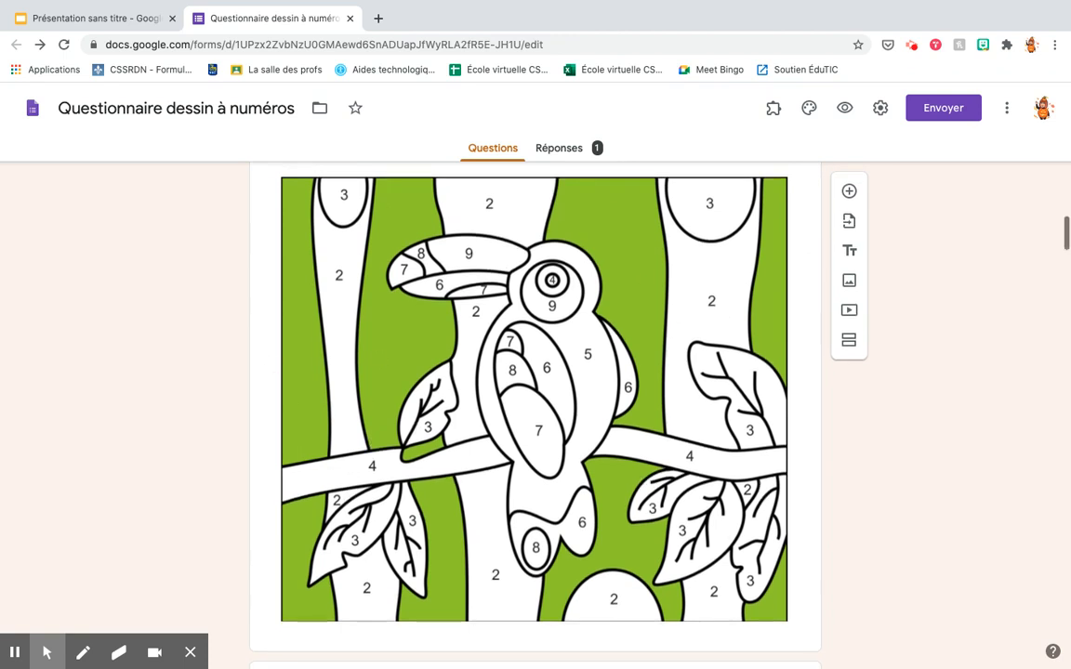
scroll(536, 409, "down", 7)
scroll(535, 409, "down", 15)
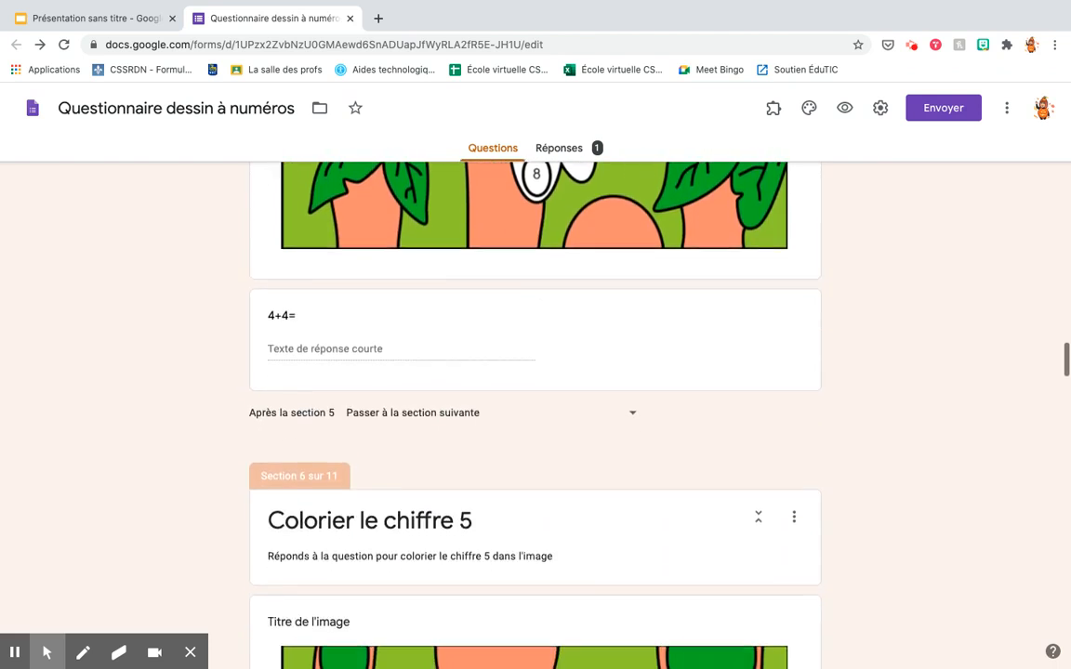
scroll(536, 409, "down", 10)
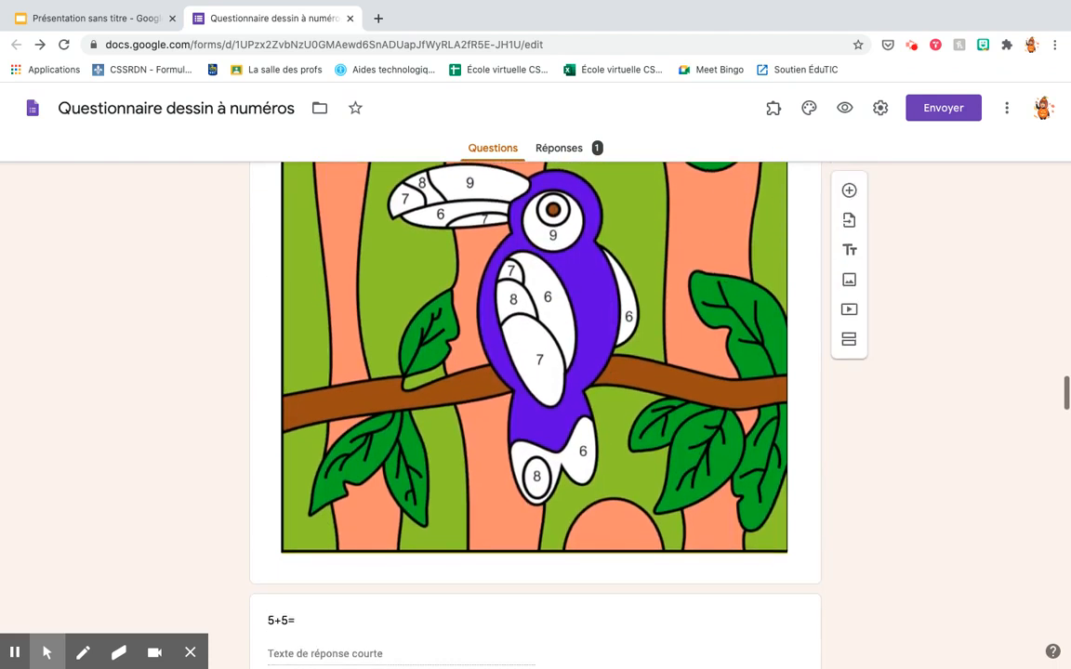
scroll(535, 409, "down", 1)
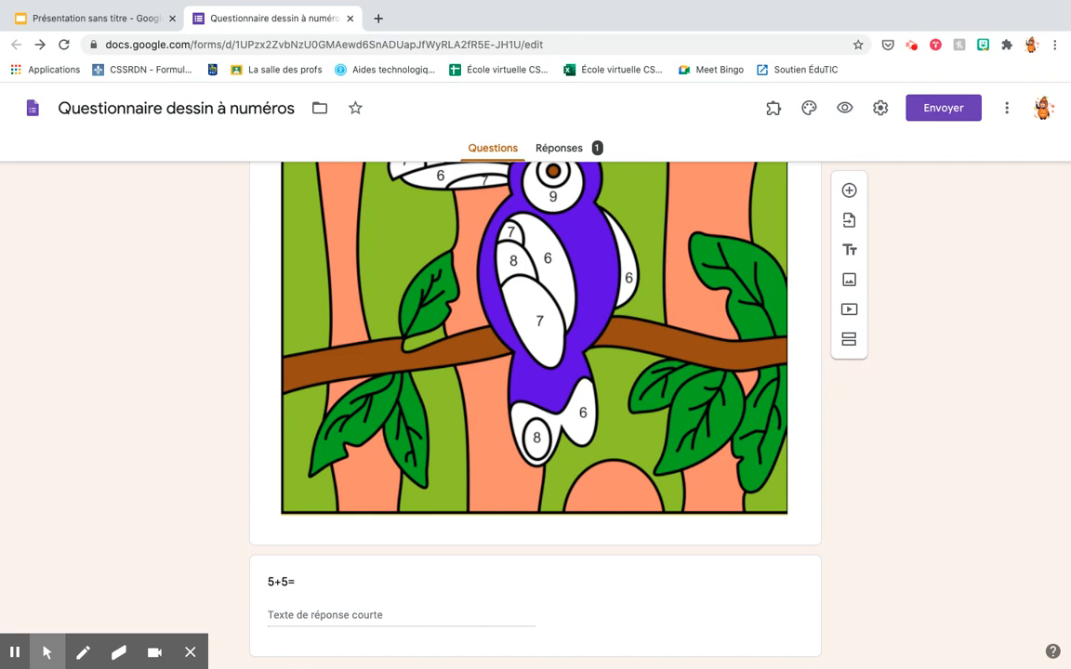
Switch to the Google Slides presentation and compare the bench landscape on slides 1, 2 and 3.
left_click(130, 24)
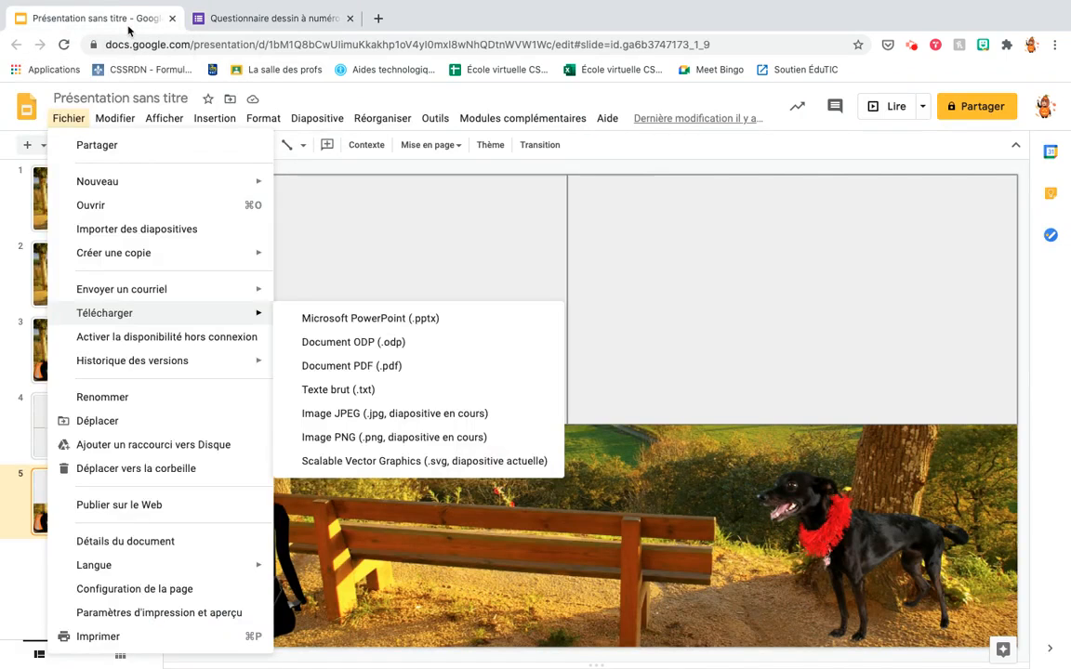
left_click(83, 182)
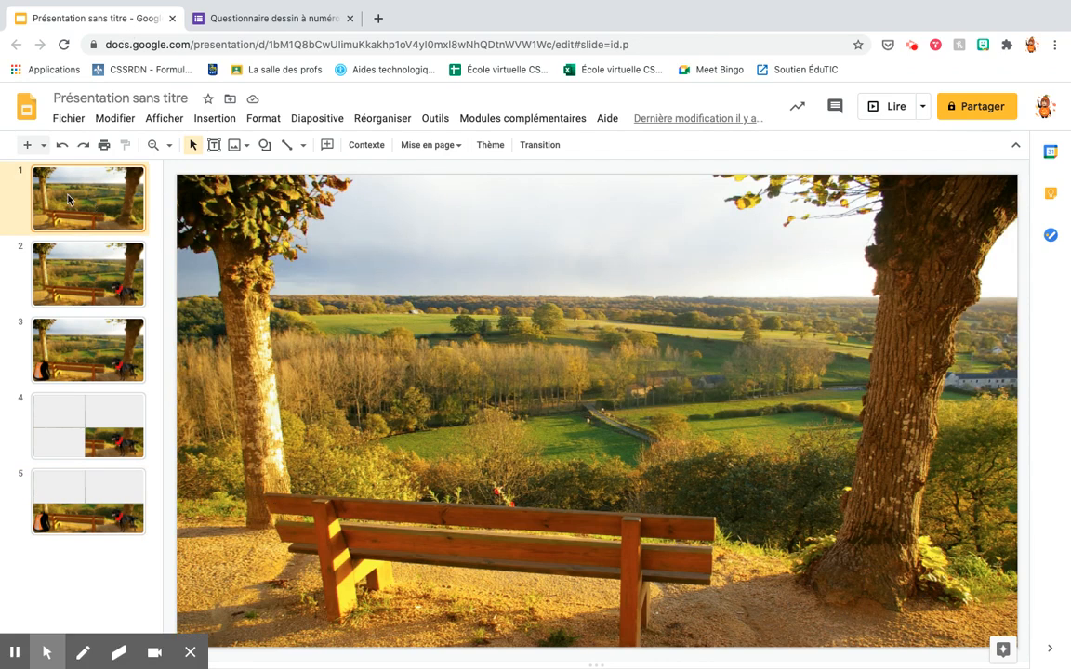
left_click(91, 273)
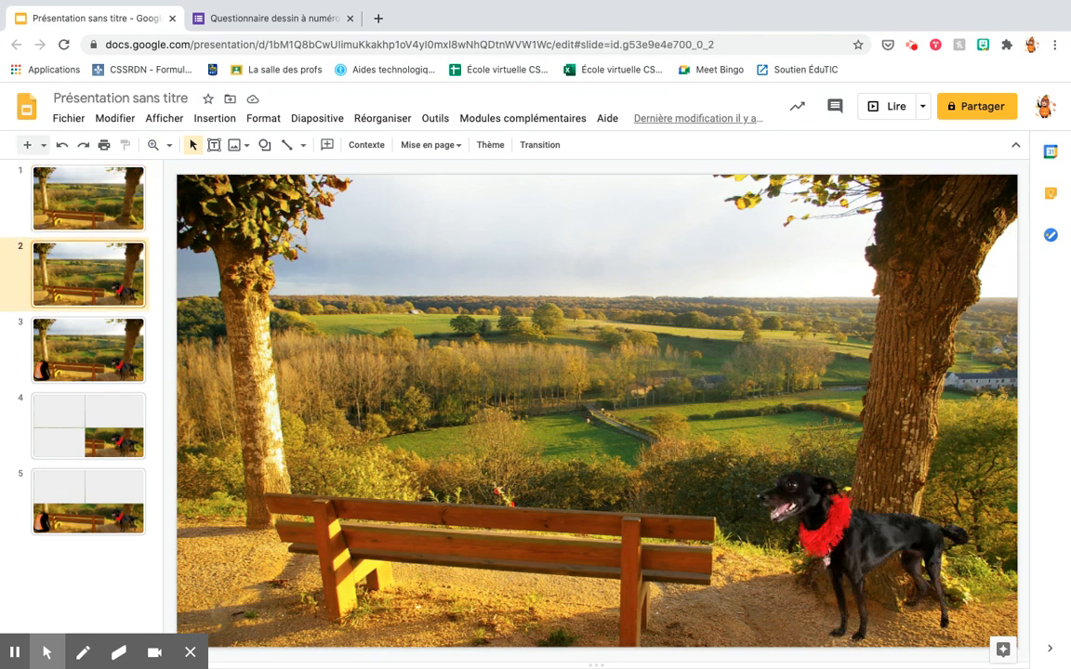
left_click(102, 346)
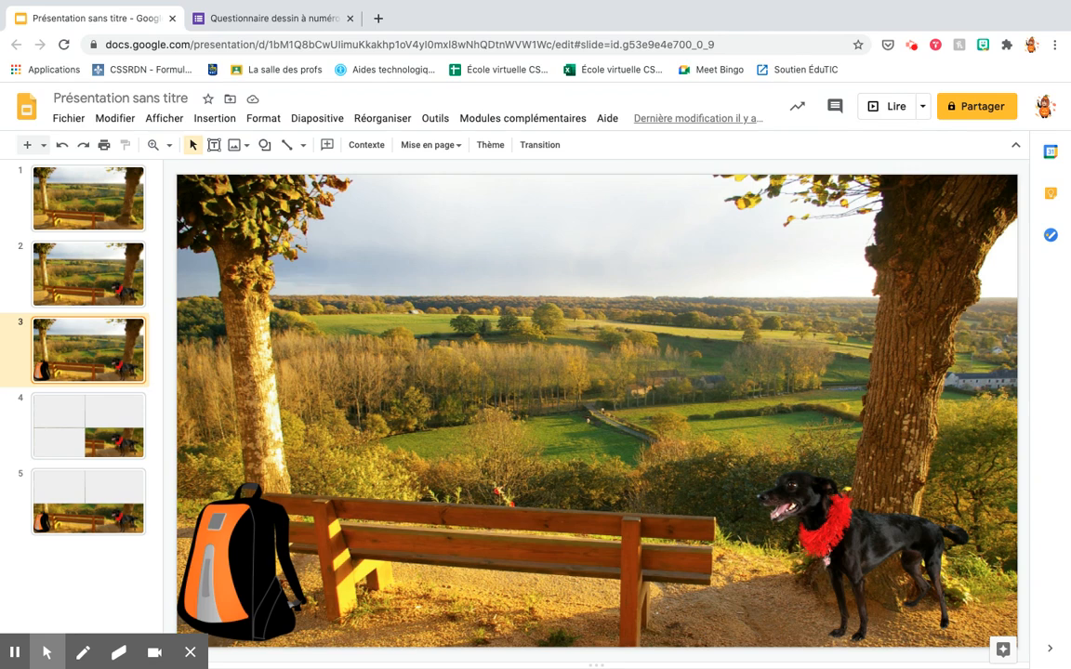
left_click(105, 176)
Select slide 2 and display the download formats available for it, such as JPEG image of the current slide.
left_click(95, 255)
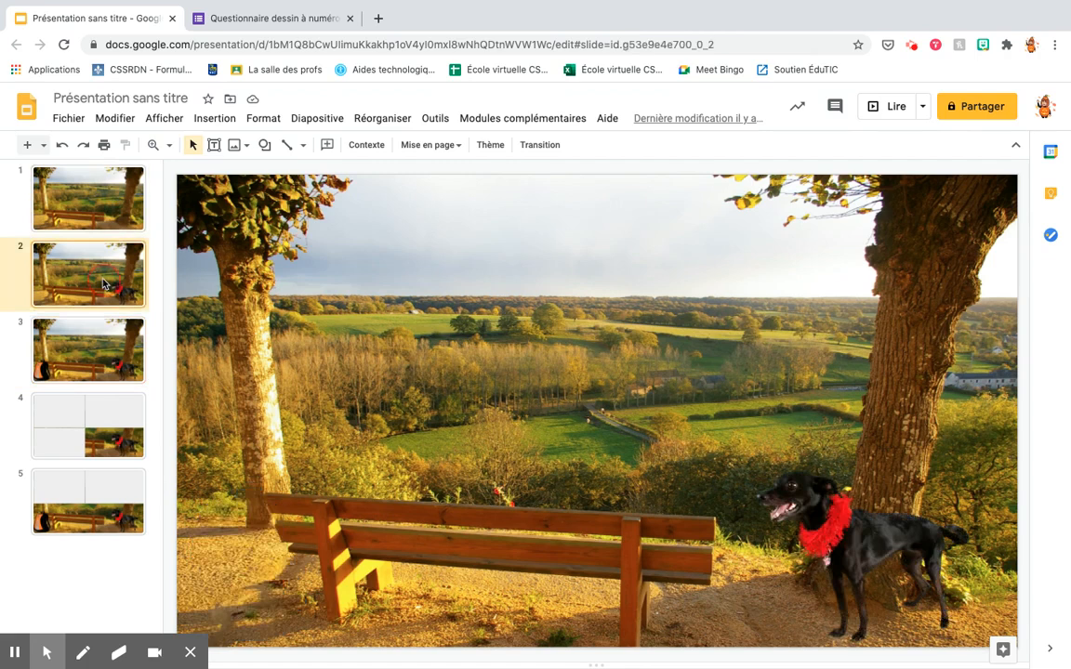
left_click(68, 118)
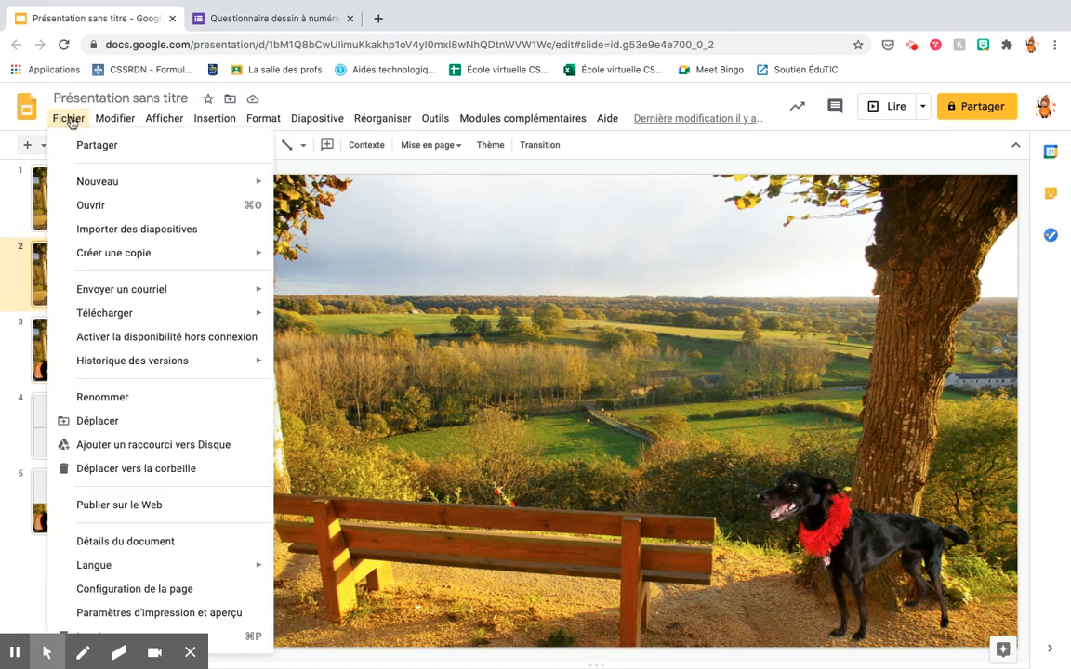
mouse_move(108, 316)
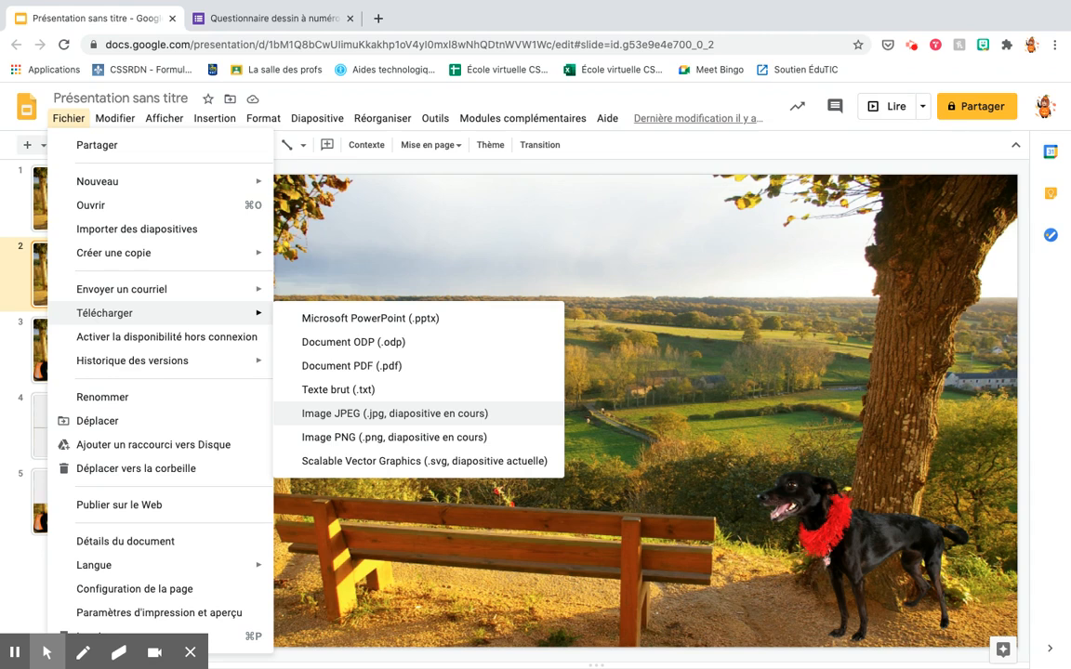
Switch back to the Google Forms questionnaire and review how sections 5 and 6 use the drawing images.
left_click(239, 26)
scroll(449, 435, "up", 3)
scroll(449, 434, "up", 2)
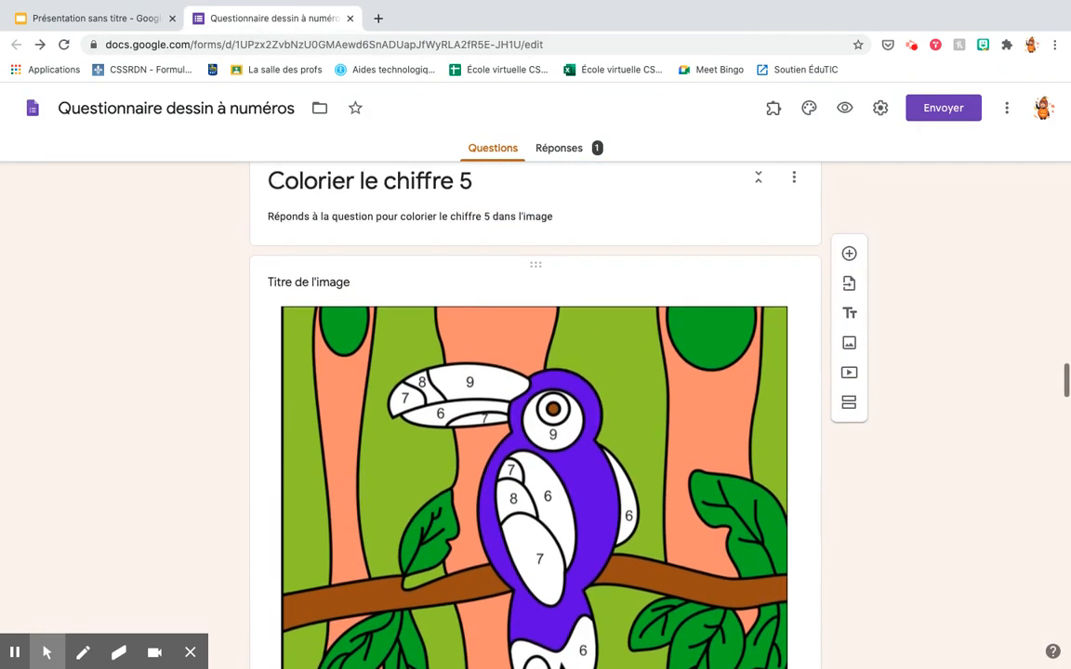
scroll(481, 462, "up", 7)
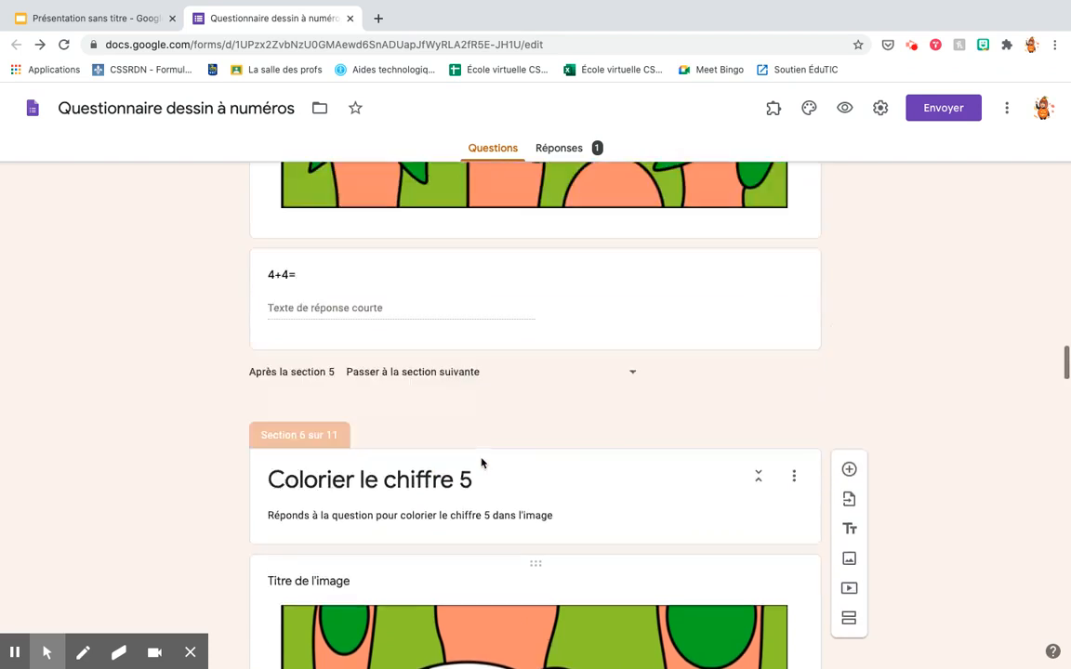
scroll(480, 461, "down", 4)
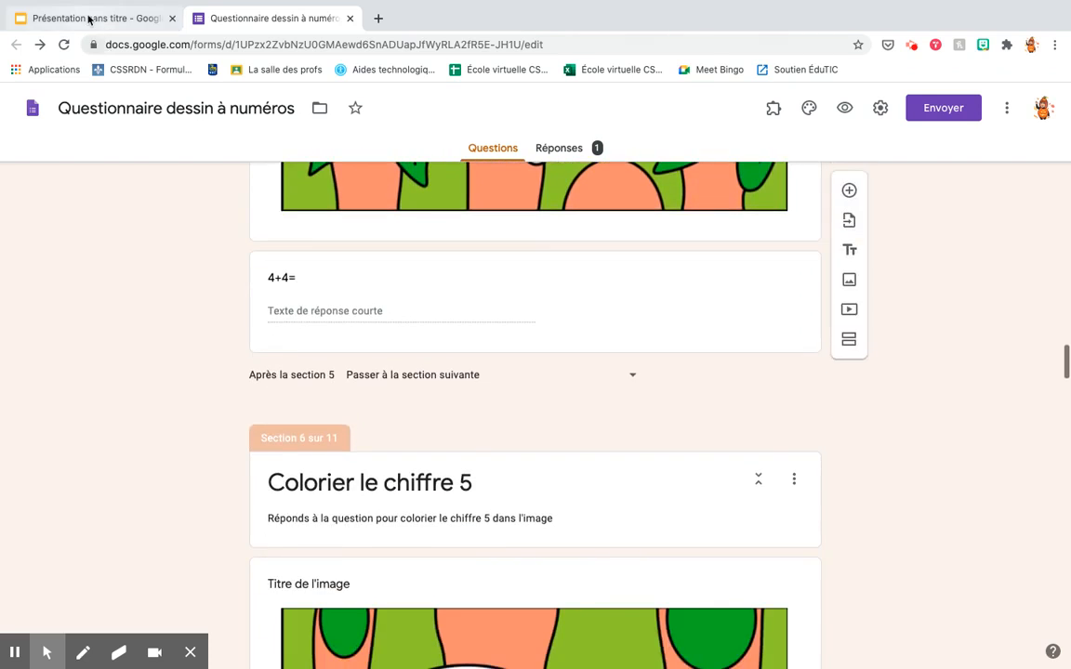
Return to the Google Slides presentation and view slides 1 to 5 in order, including the two partly masked slides.
left_click(88, 19)
key("Escape")
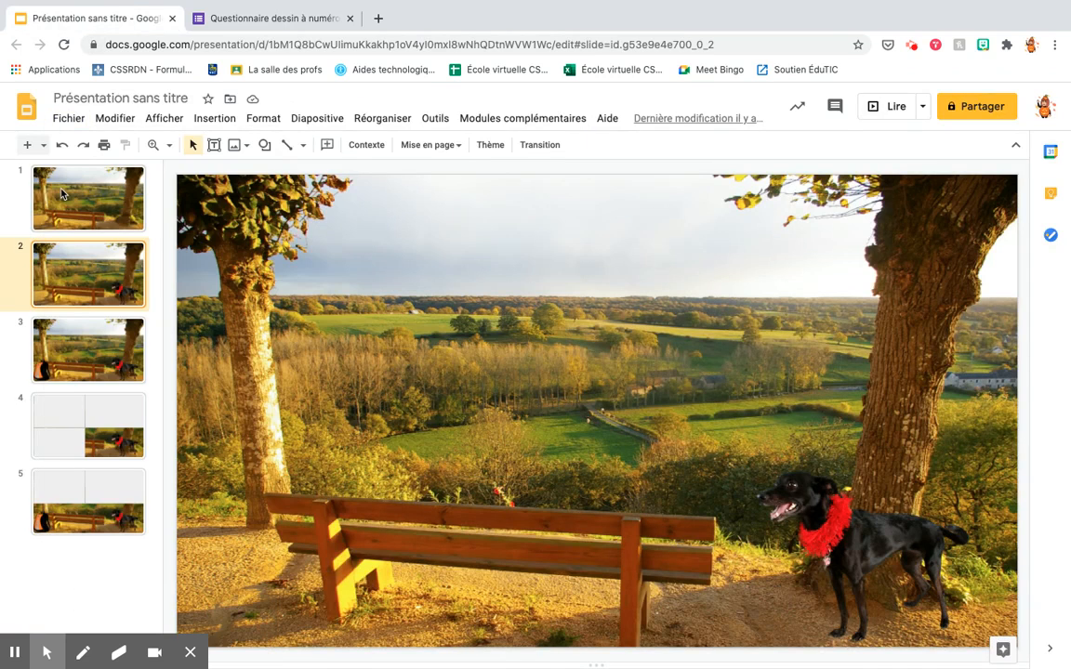
left_click(55, 175)
left_click(90, 283)
left_click(82, 332)
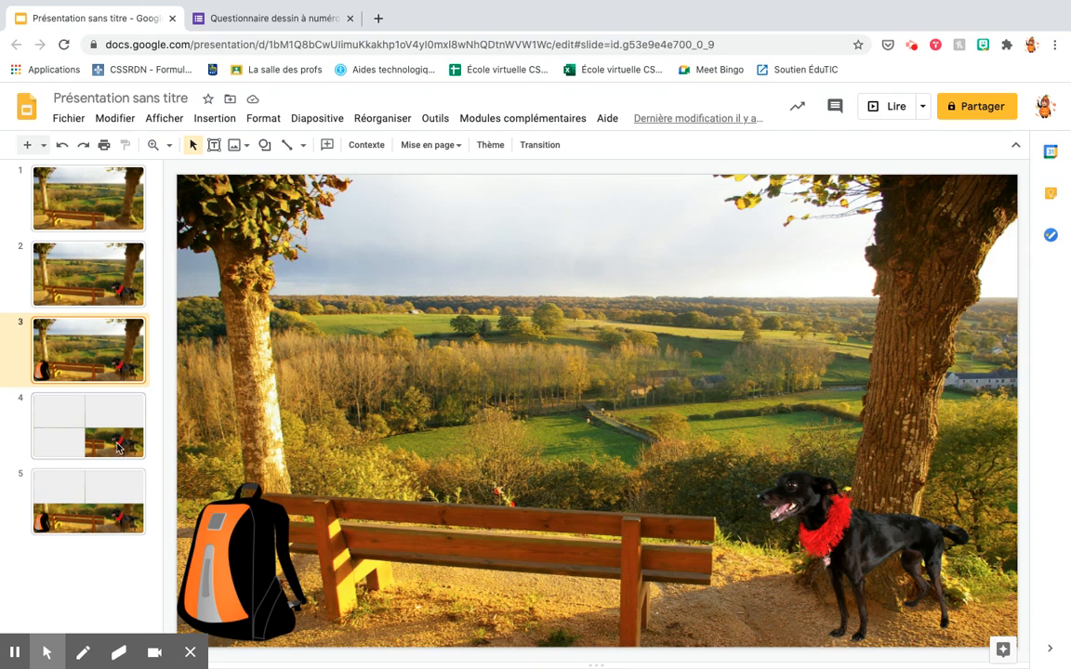
left_click(107, 402)
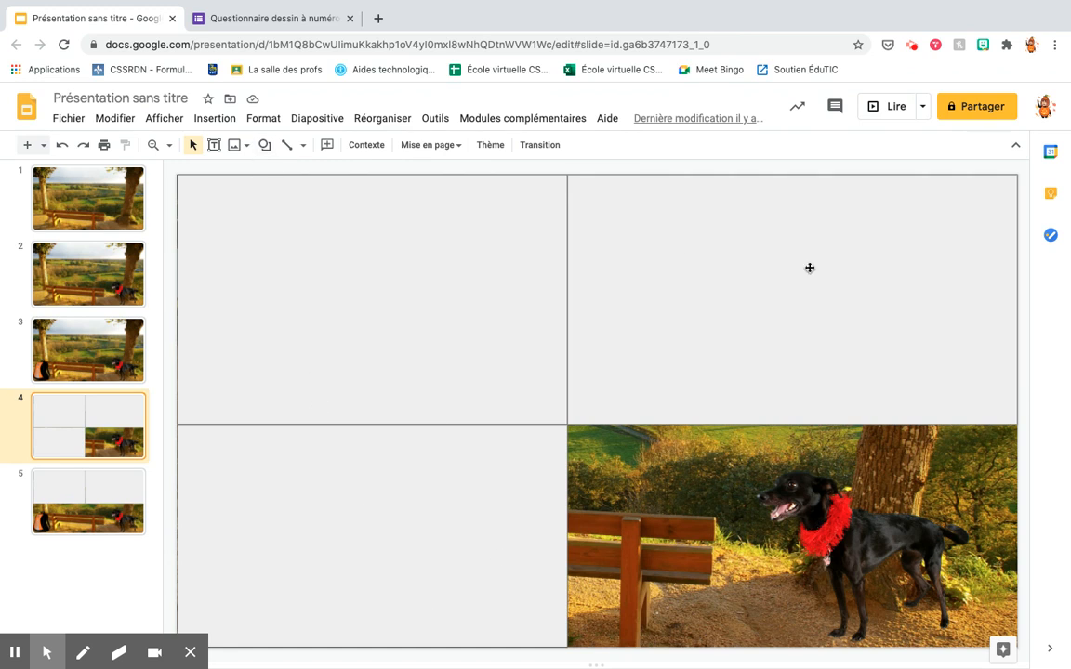
left_click(123, 510)
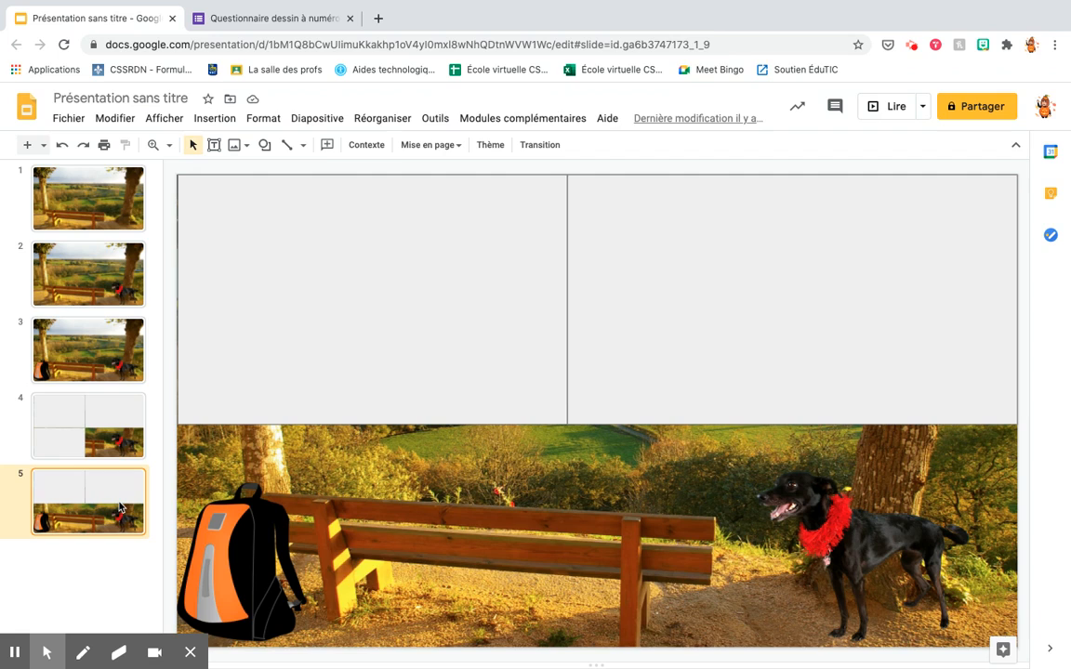
Duplicate slide 5 and delete the upper-right grey rectangle on the copy to uncover that quarter of the landscape.
left_click(109, 398)
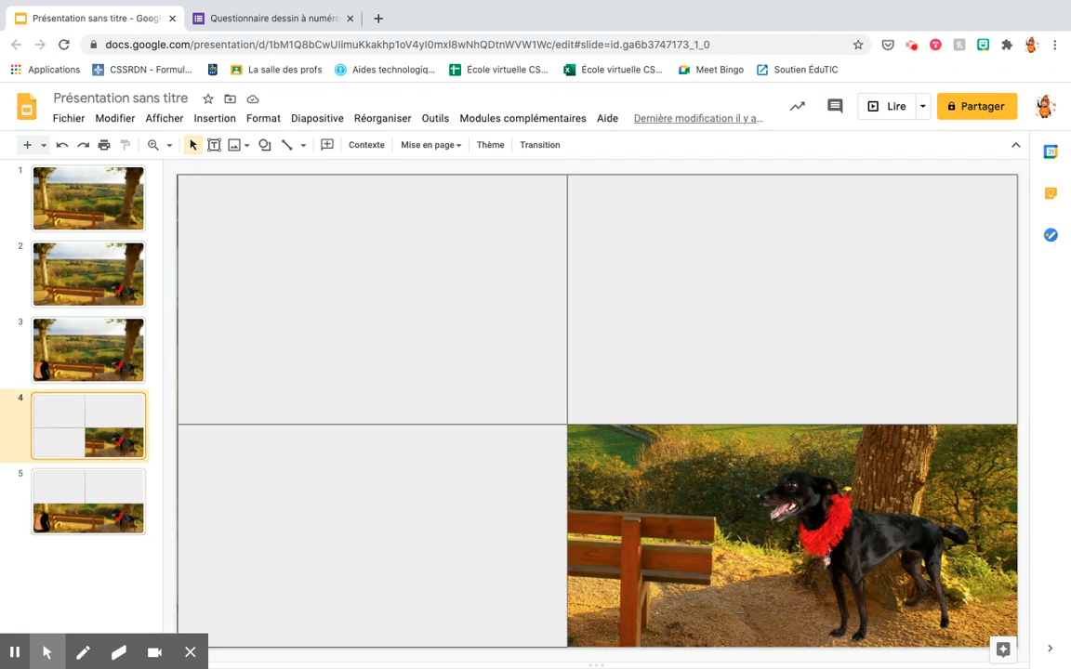
left_click(119, 493)
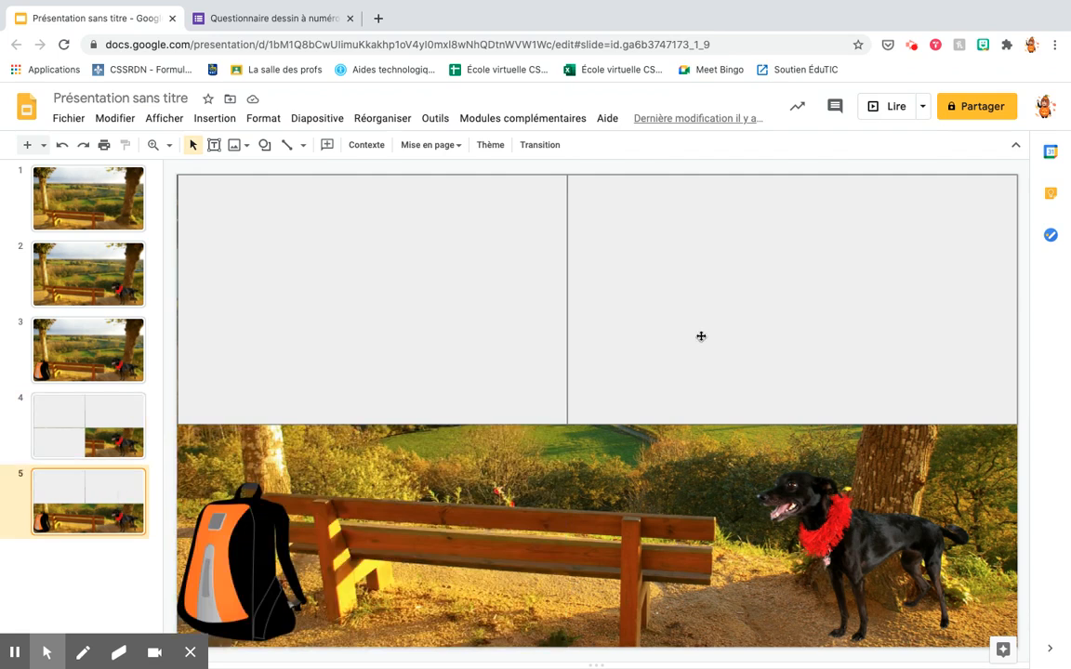
left_click(701, 336)
right_click(122, 508)
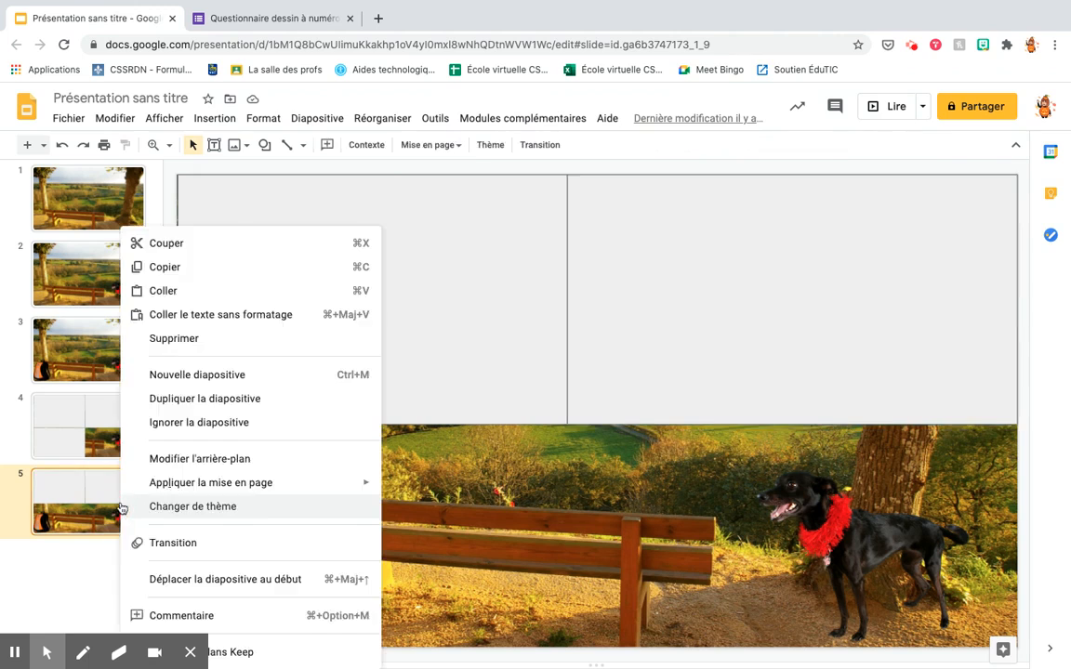
left_click(168, 400)
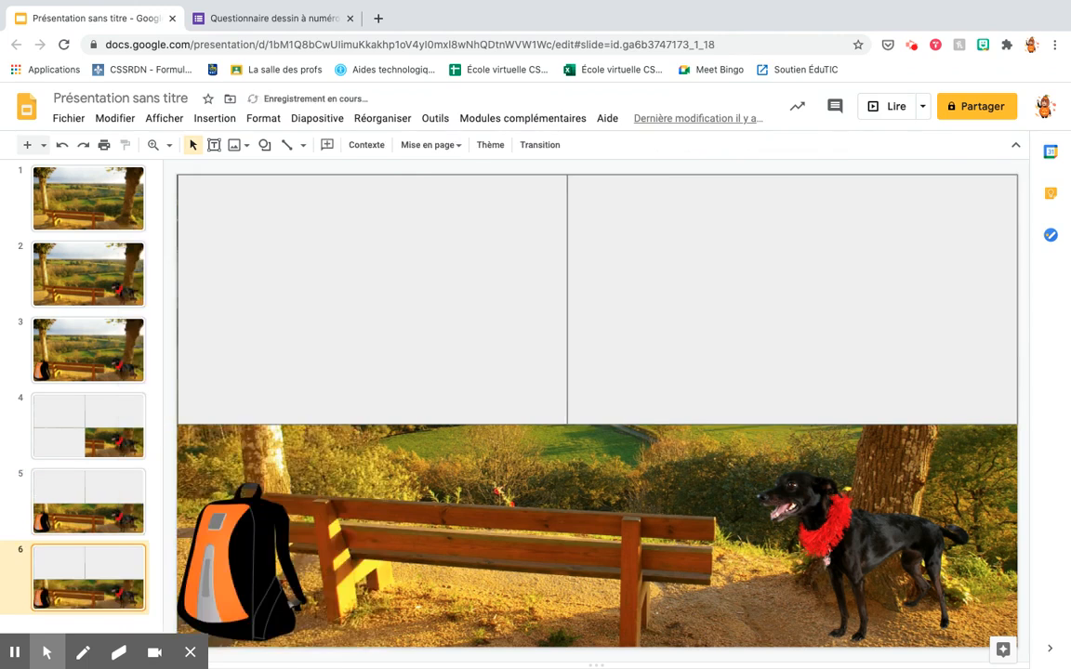
left_click(674, 364)
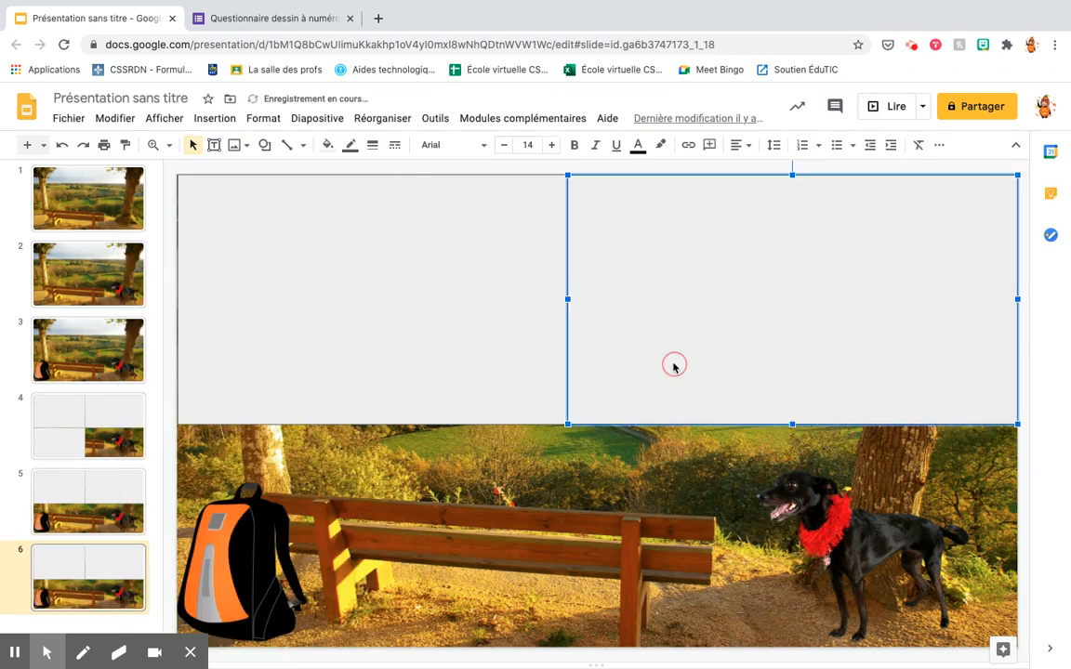
key("Delete")
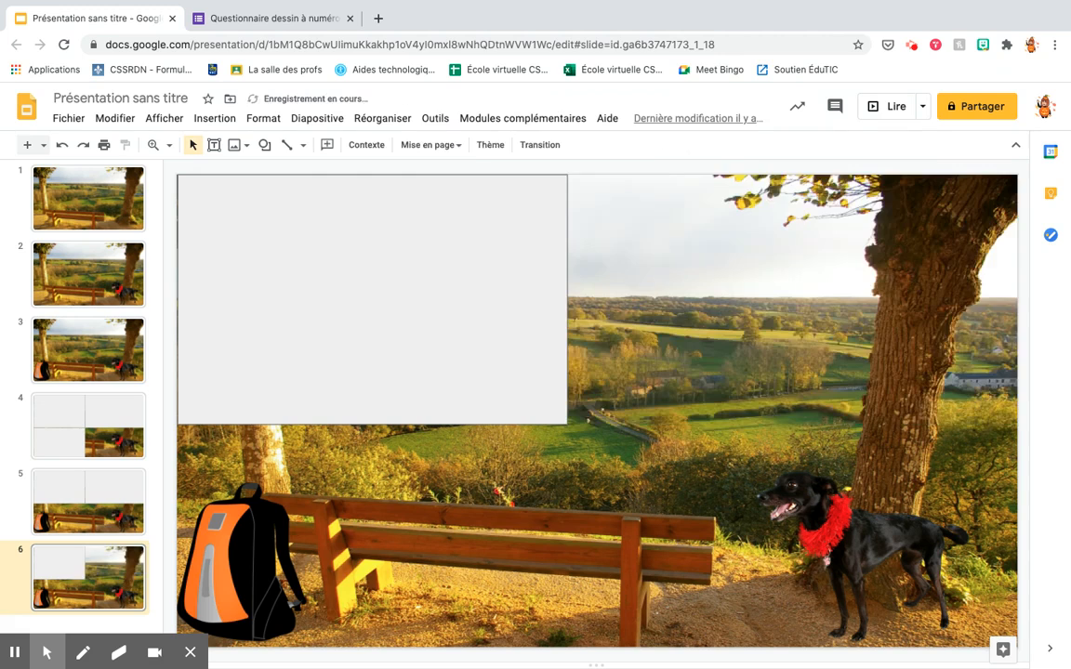
Duplicate slide 6 and delete the last grey rectangle on the copy to uncover the whole landscape.
right_click(82, 591)
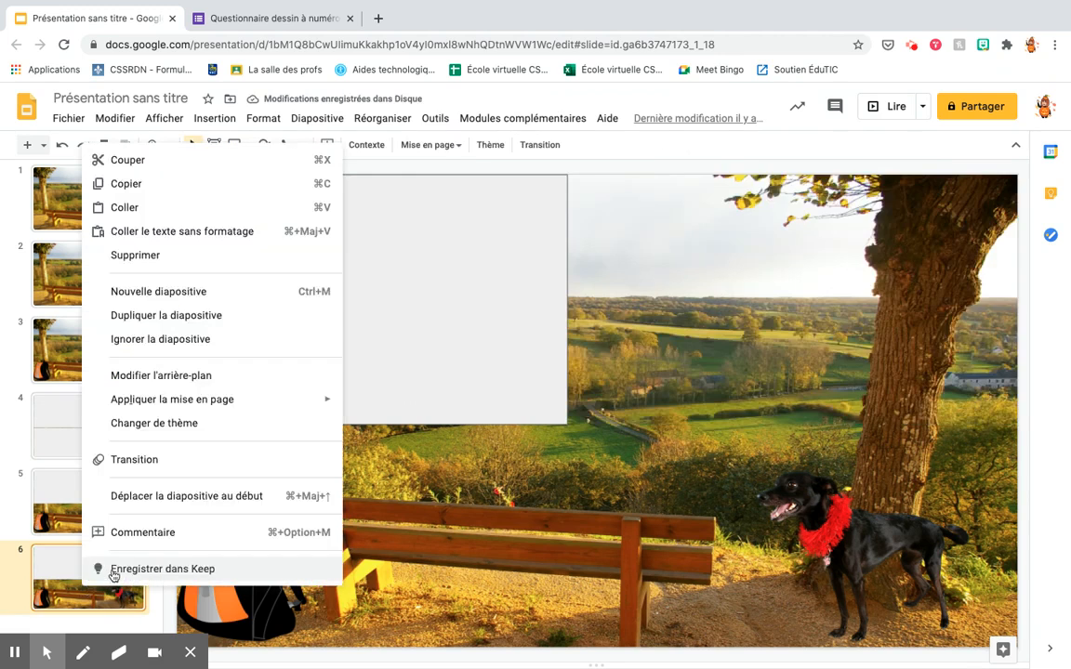
left_click(130, 316)
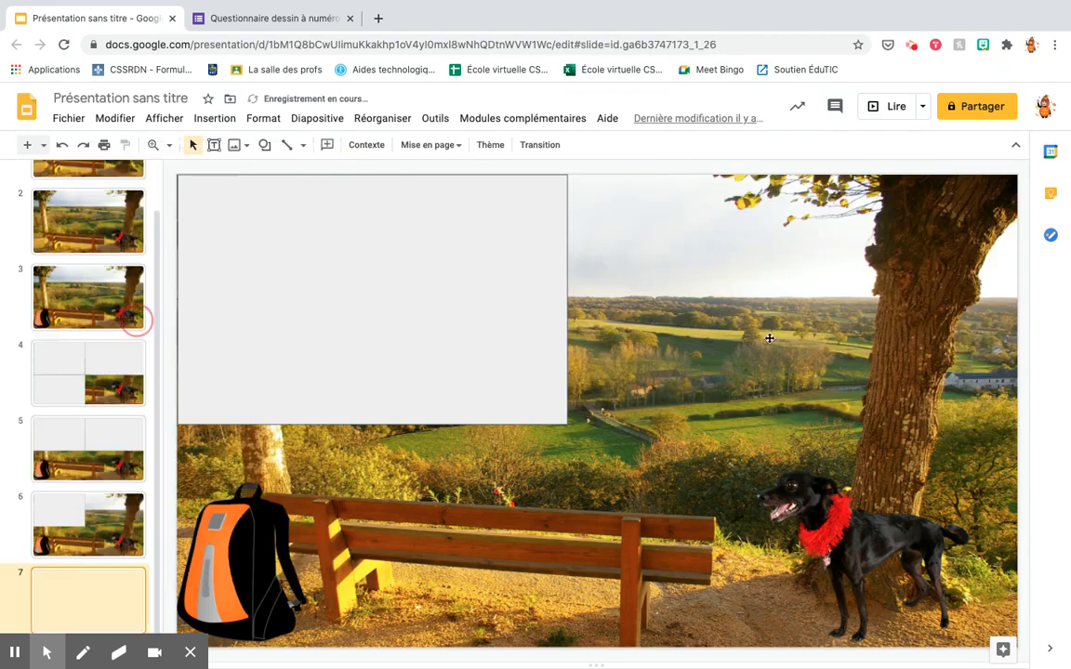
left_click(495, 364)
key("Delete")
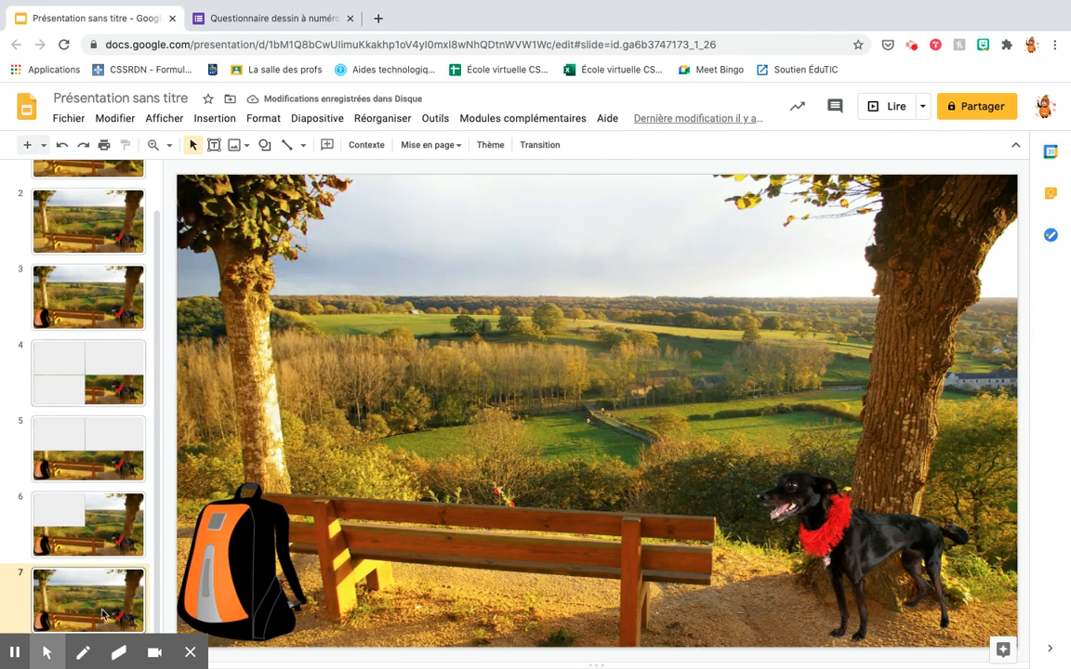
Display the download formats available for the fully uncovered slide 7.
left_click(67, 121)
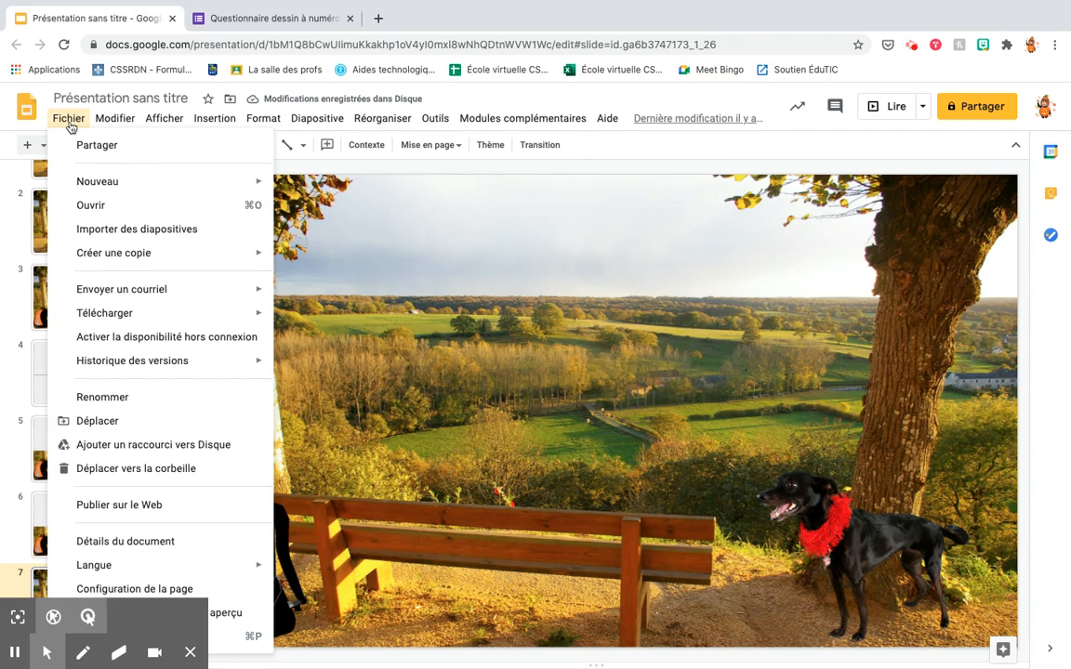
mouse_move(102, 316)
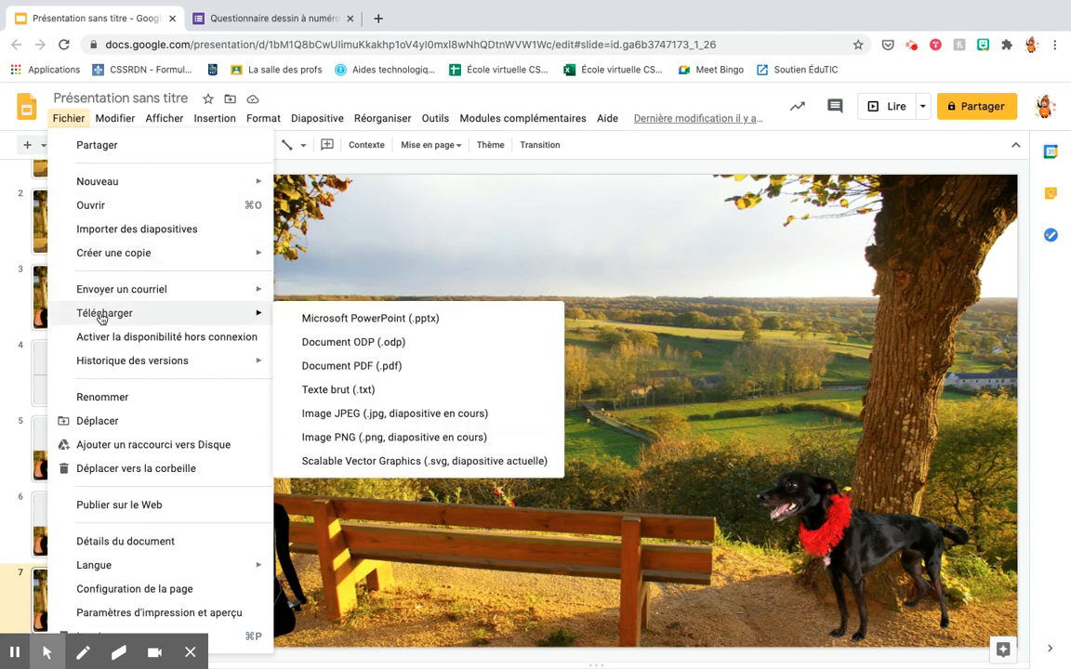
Switch to the Google Forms questionnaire and review the toucan images and addition questions in sections 4 to 6.
left_click(240, 28)
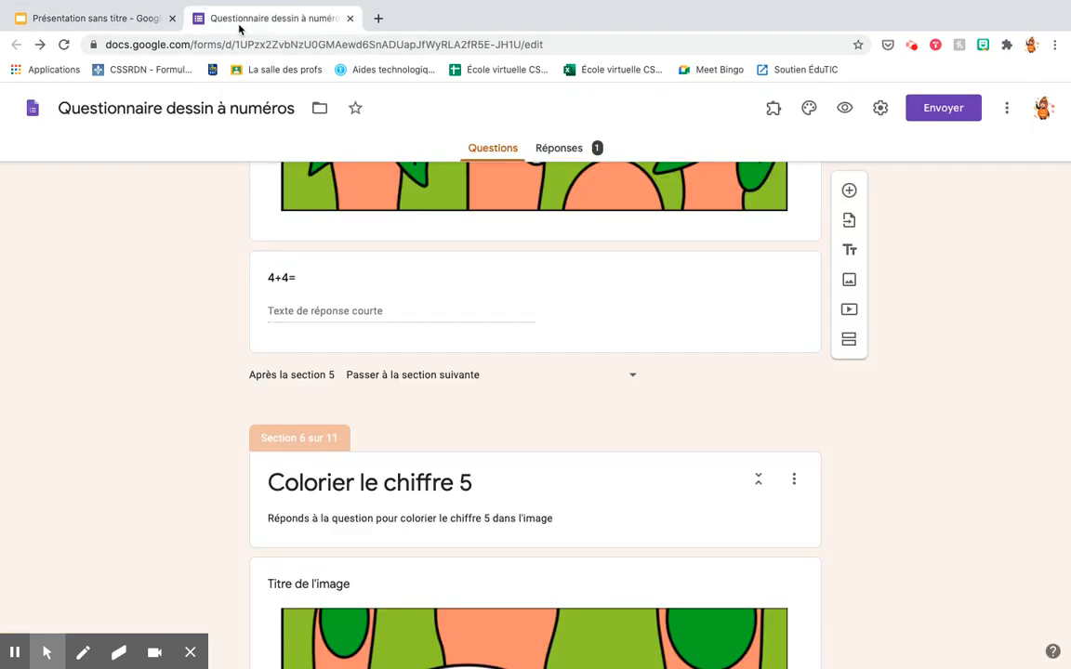
scroll(899, 566, "up", 8)
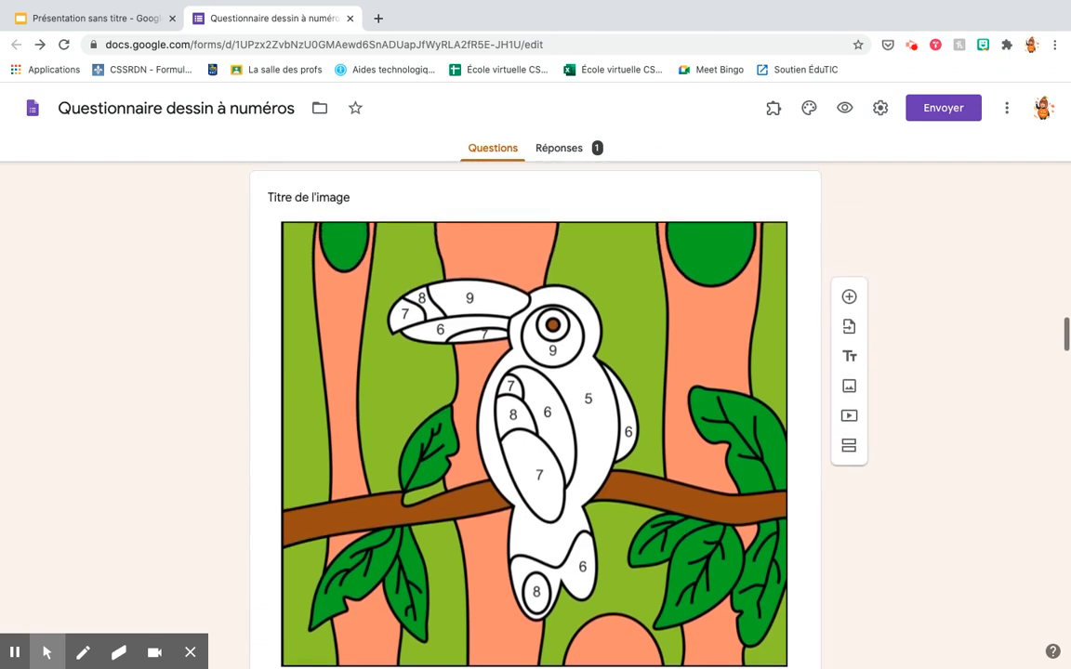
scroll(899, 566, "up", 5)
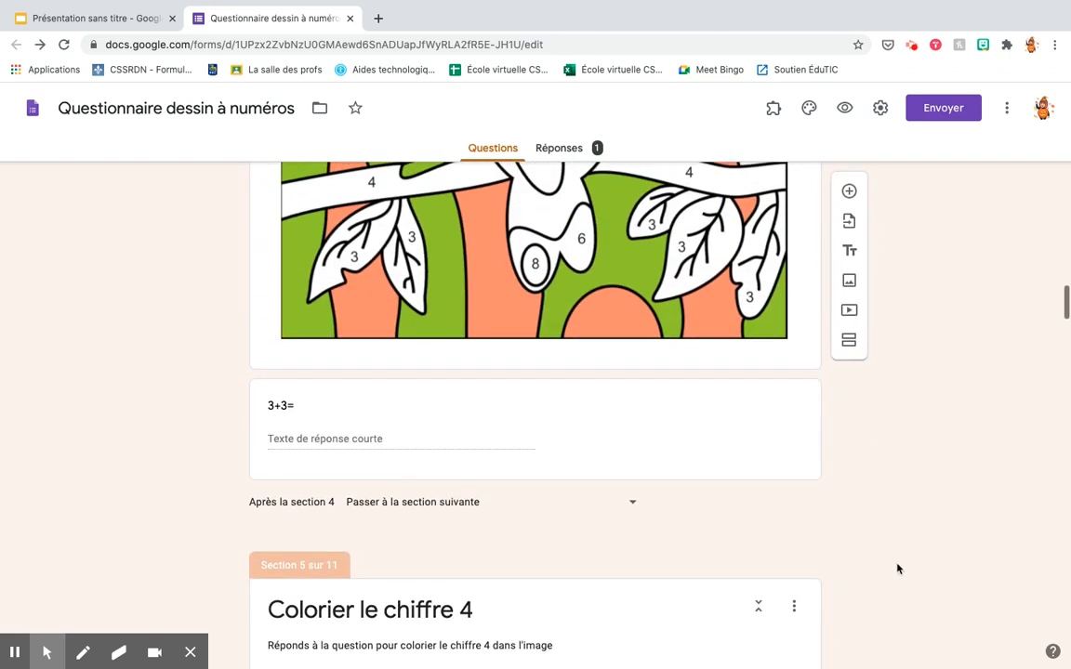
scroll(899, 568, "up", 8)
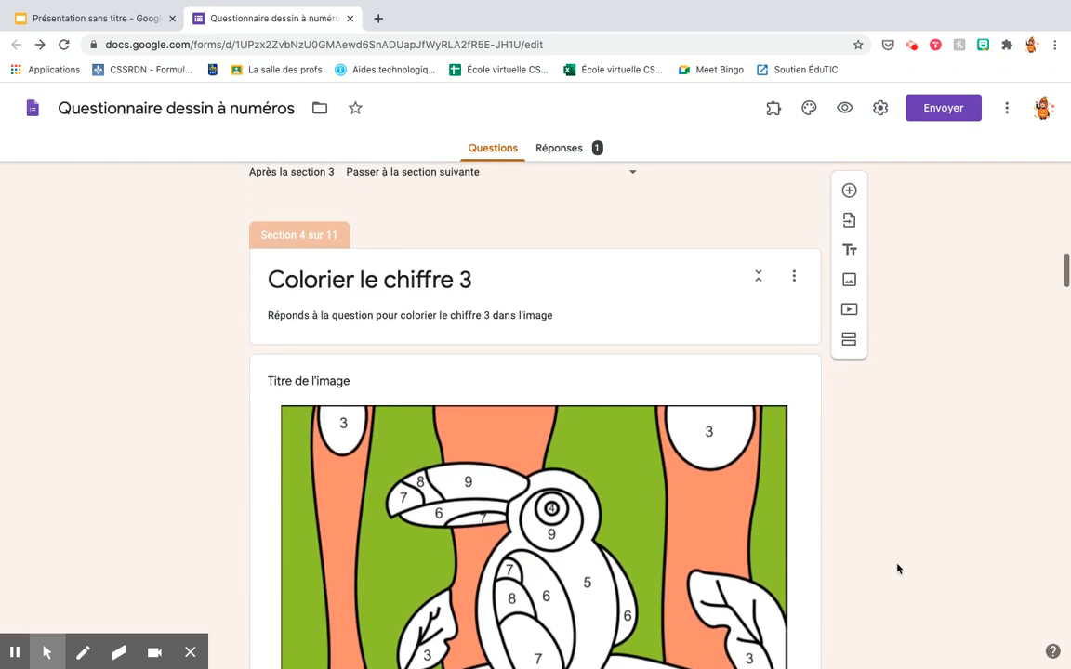
scroll(899, 568, "down", 1)
scroll(899, 569, "down", 1)
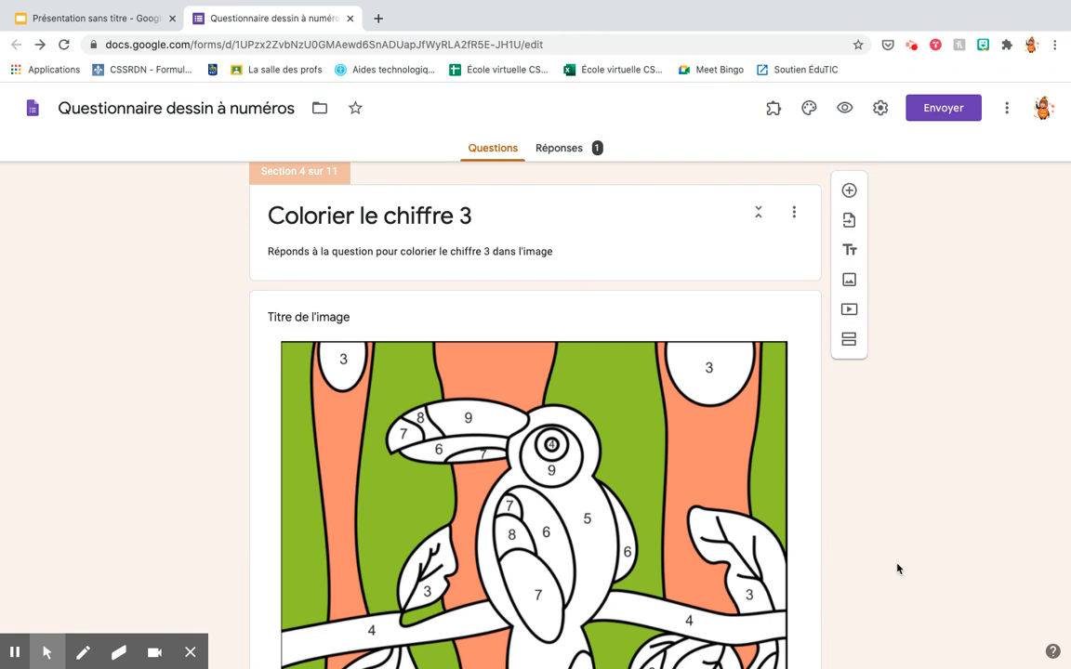
scroll(898, 568, "down", 2)
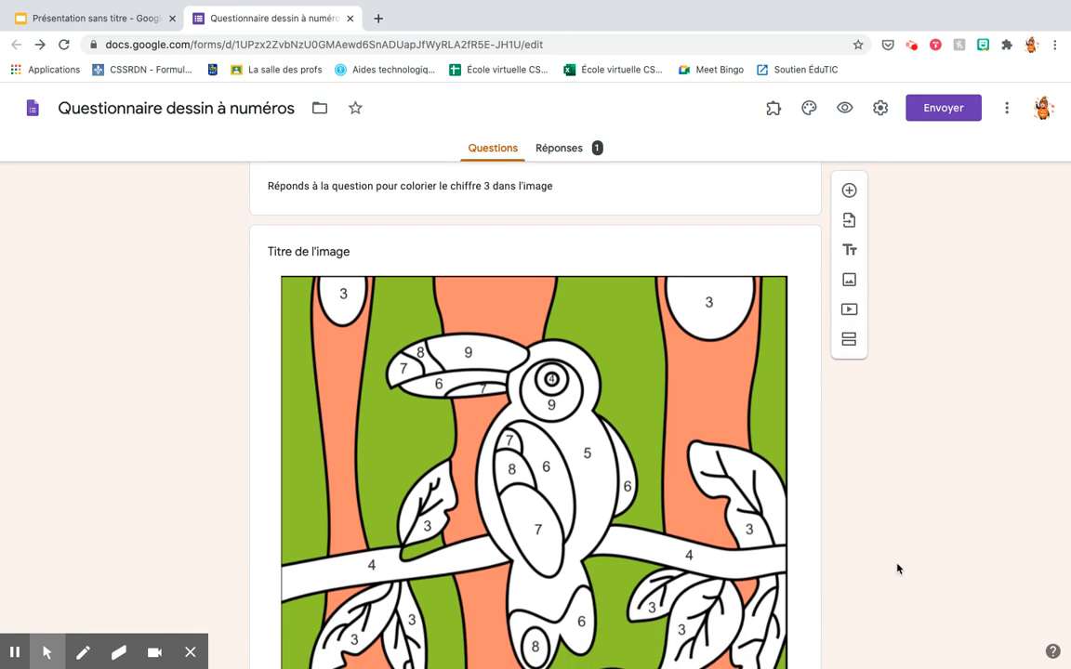